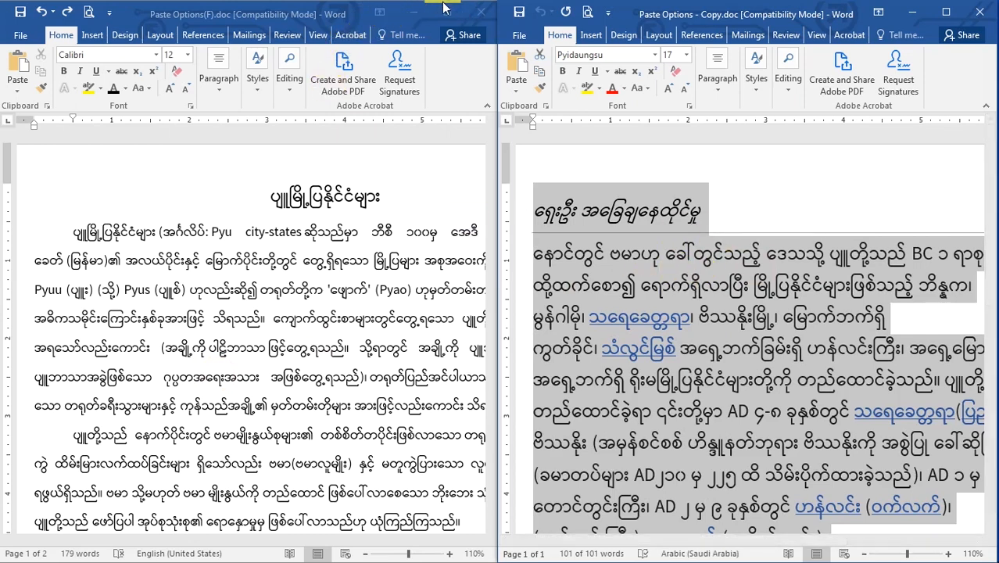
Maximize the Paste Options(F).doc window and place the cursor on the blank line above the heading "ယဉ်ကျေးမှုနှင့် ဓလေ့ထုံးစံများ".
left_click(416, 7)
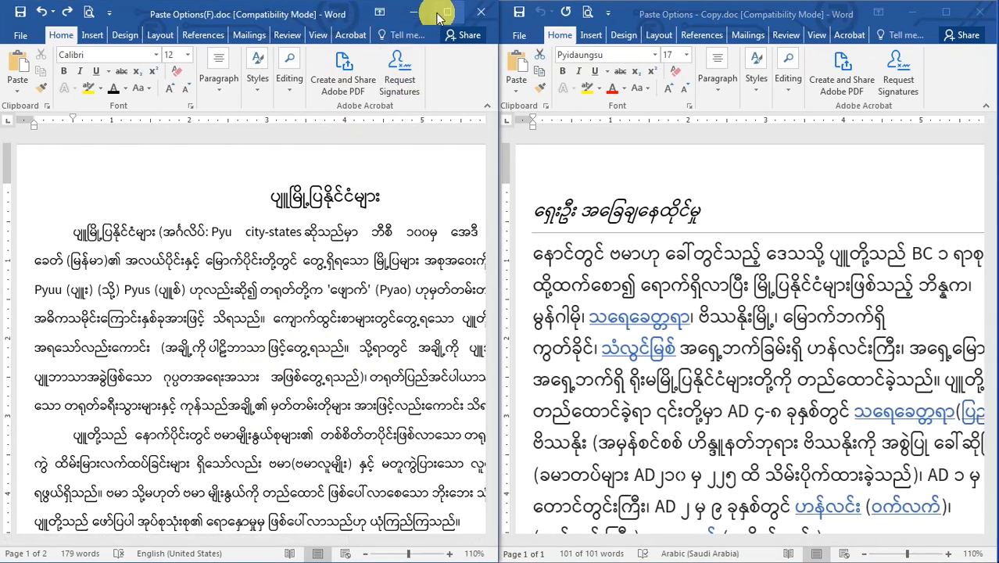
left_click(448, 16)
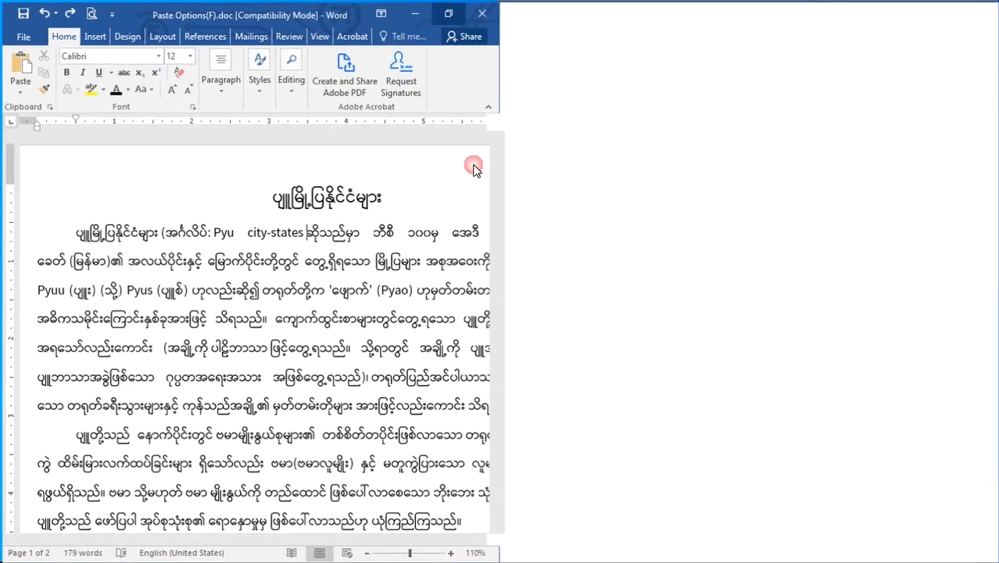
scroll(538, 356, "down", 4)
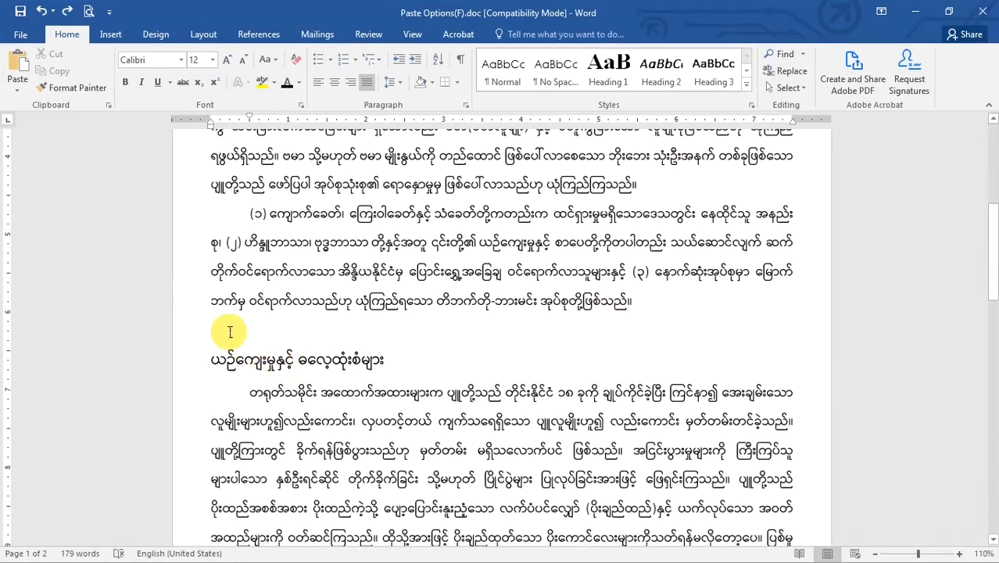
left_click(235, 331)
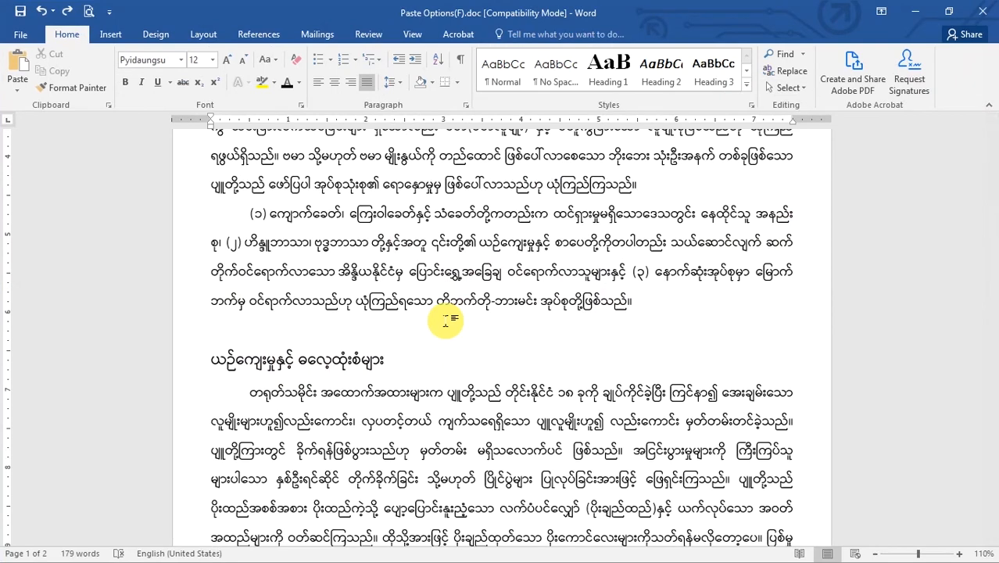
Paste the copied section at the cursor with its default formatting and check the font size of a word in its body.
key("ctrl+v")
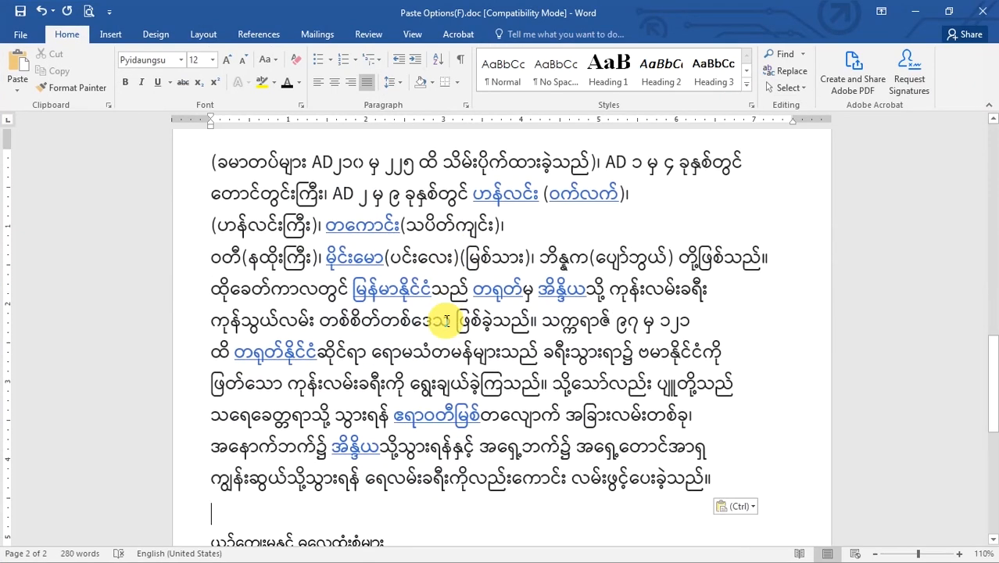
scroll(816, 403, "up", 6)
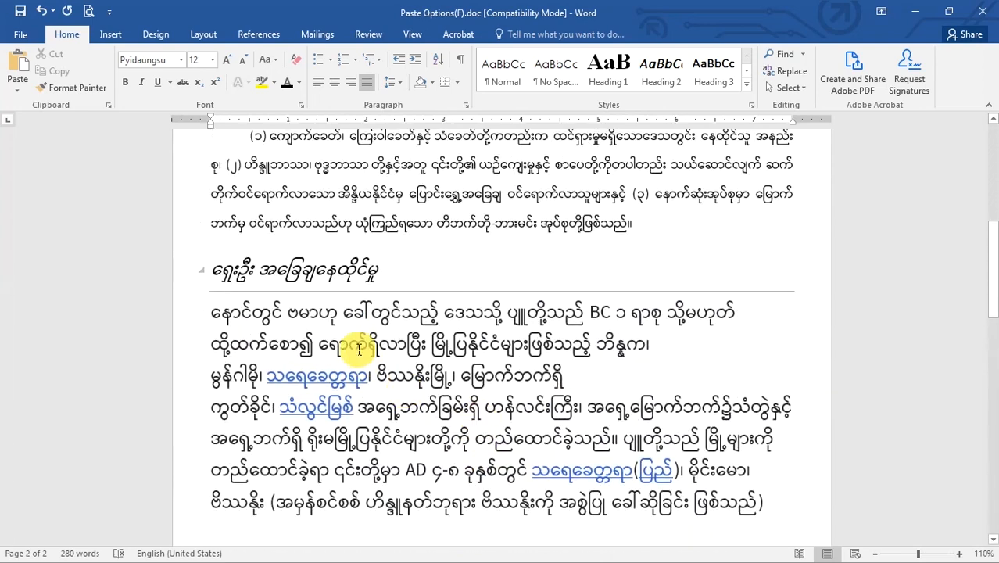
double_click(401, 314)
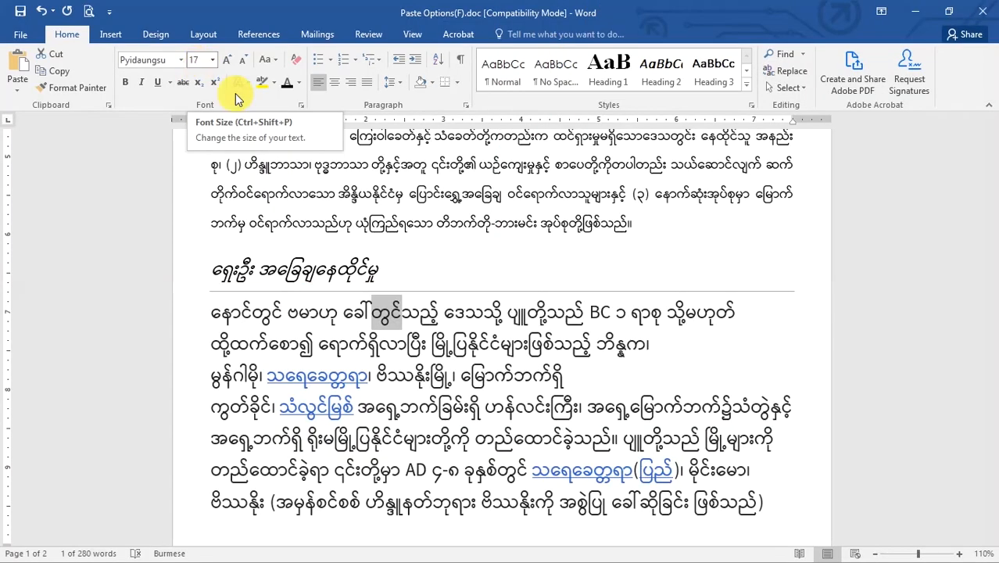
left_click(504, 194)
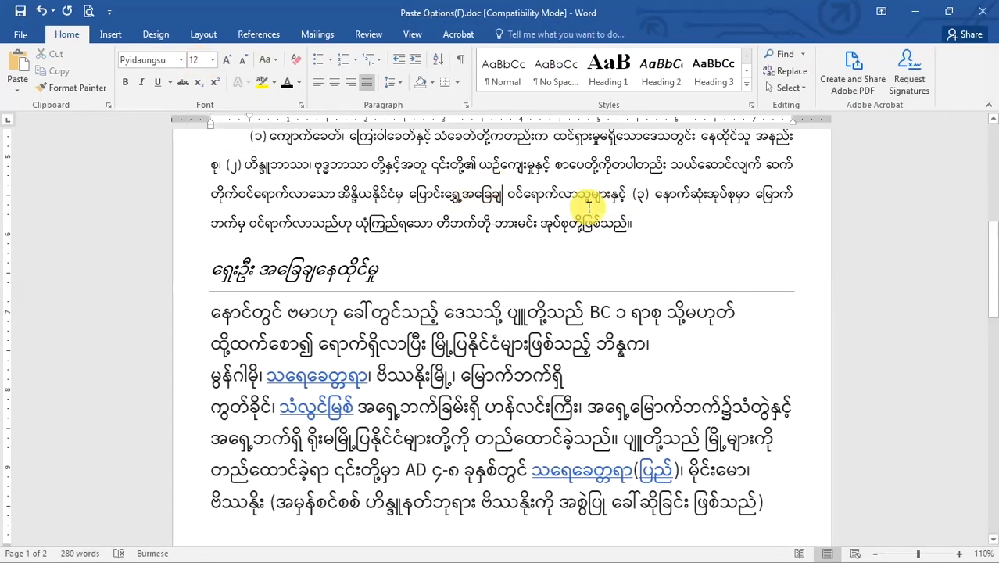
Compare the font size of words in the original numbered paragraph with that of words in the pasted section.
scroll(586, 207, "up", 2)
double_click(533, 207)
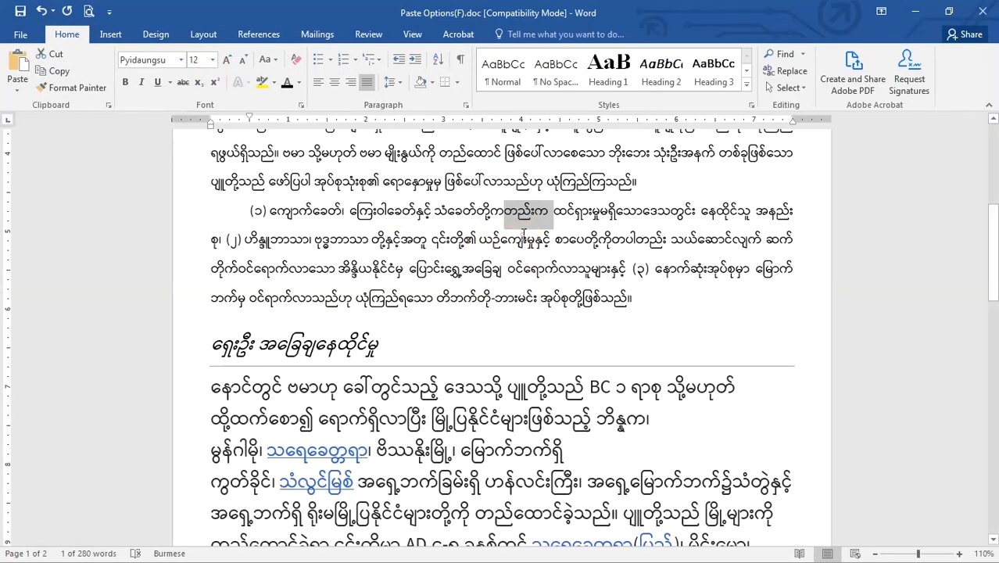
left_click(526, 238)
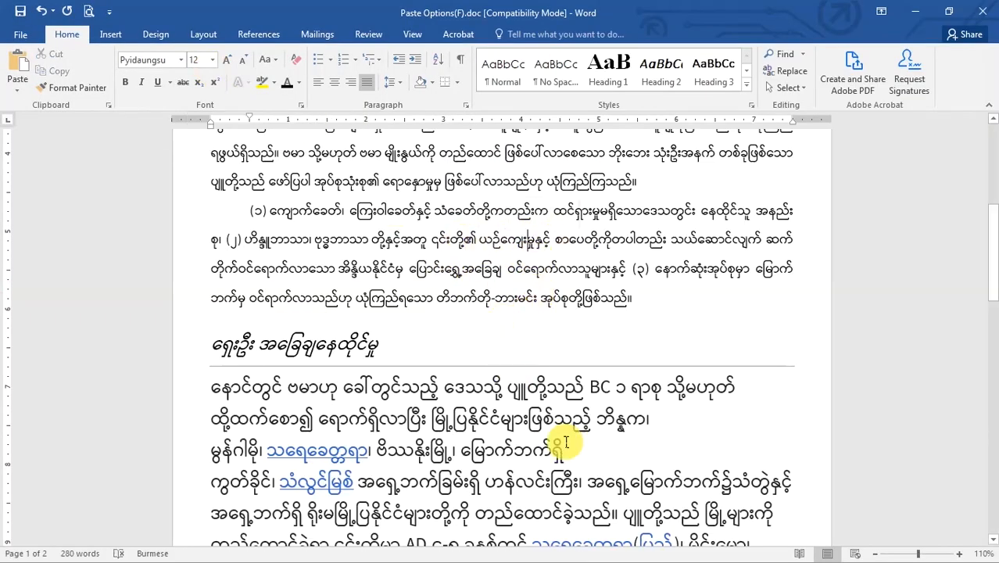
scroll(609, 289, "down", 3)
double_click(460, 333)
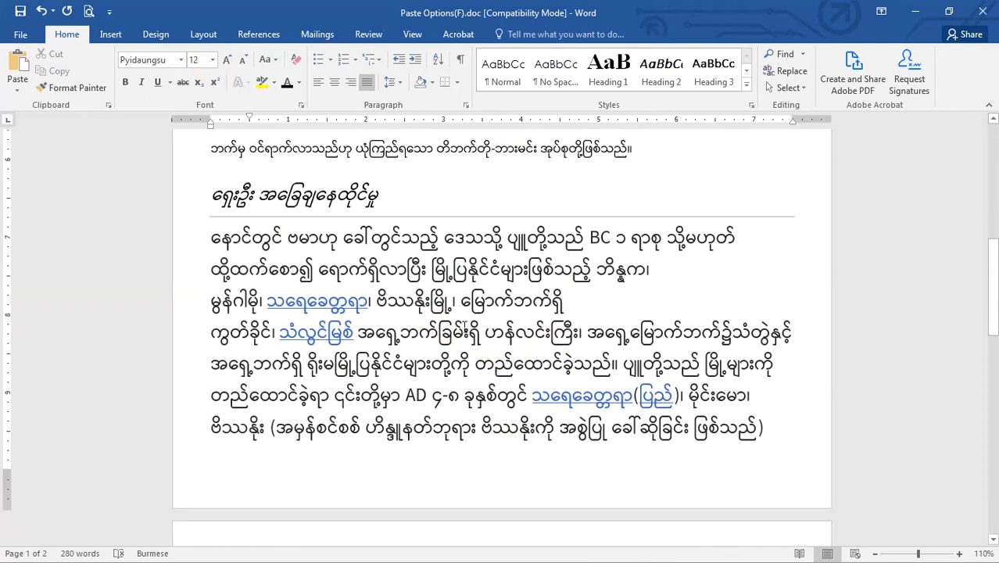
scroll(438, 234, "up", 3)
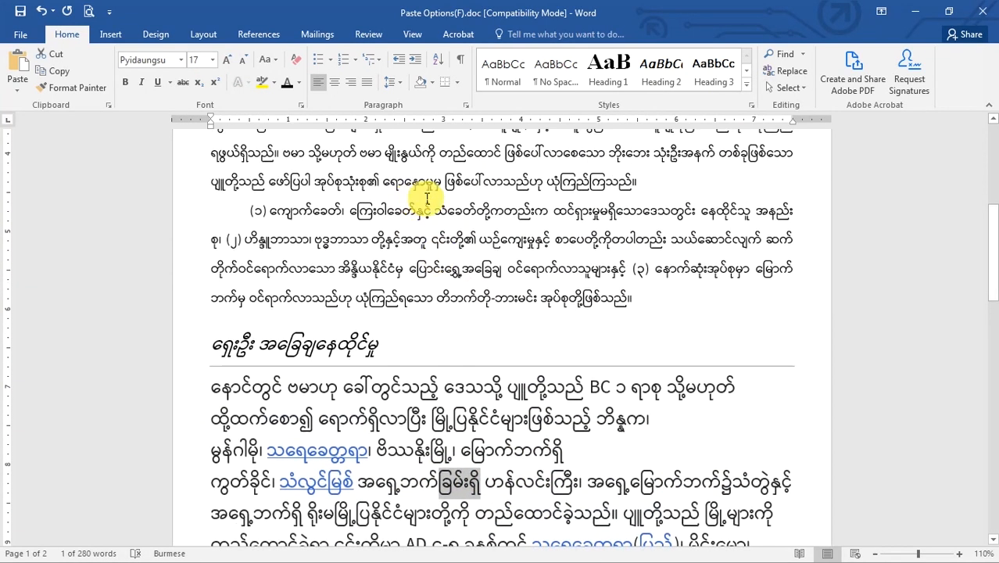
left_click_drag(426, 238, 484, 242)
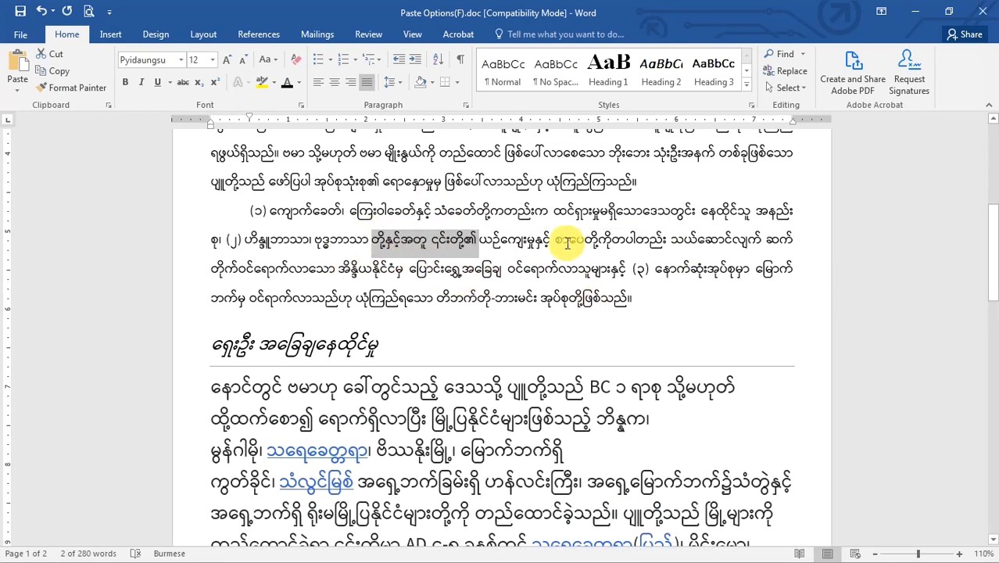
Examine the pasted section's body text, hyperlinked words and italic heading against the formatting of the original paragraphs.
scroll(408, 344, "down", 3)
left_click(435, 334)
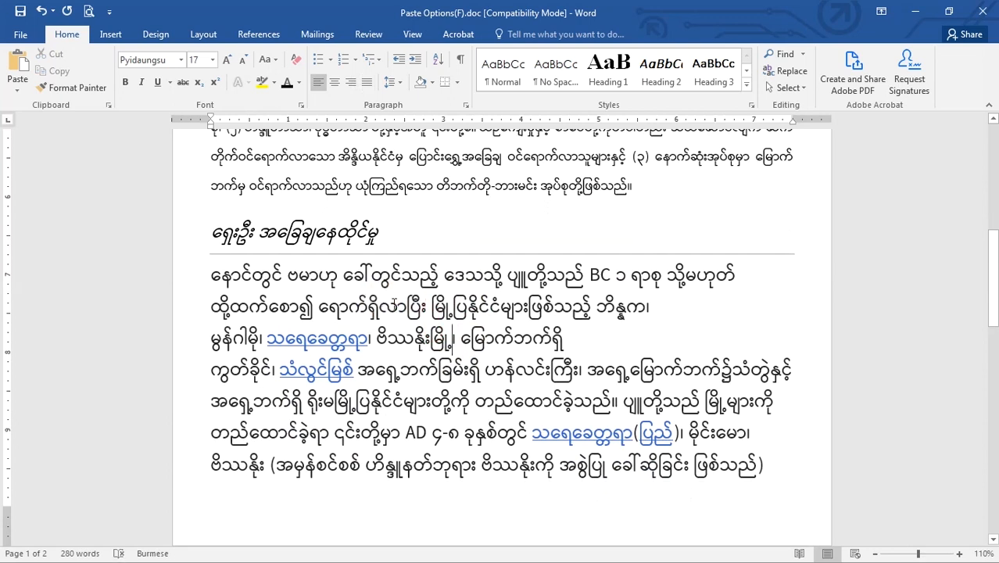
left_click_drag(394, 305, 321, 310)
left_click_drag(268, 338, 366, 341)
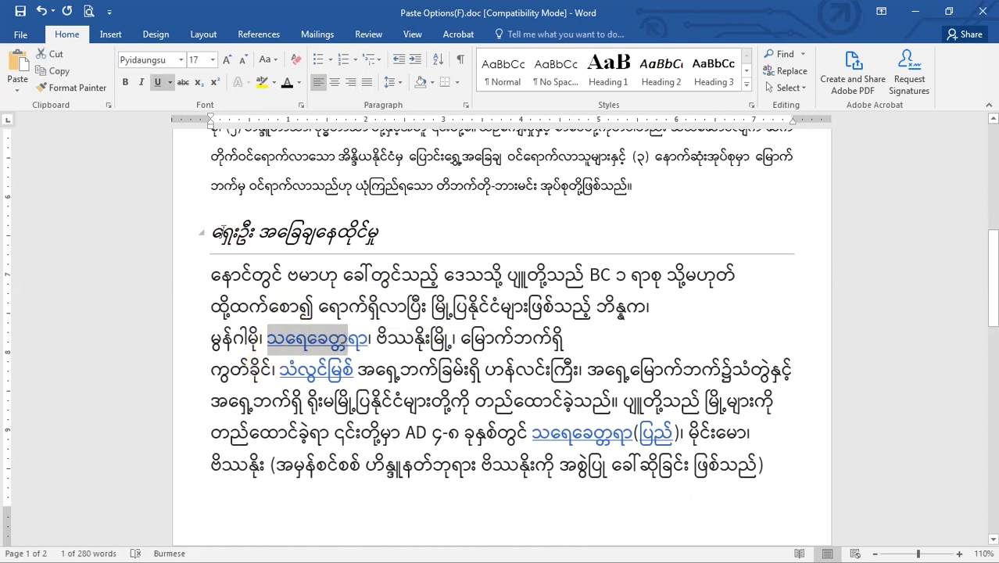
left_click_drag(223, 230, 278, 238)
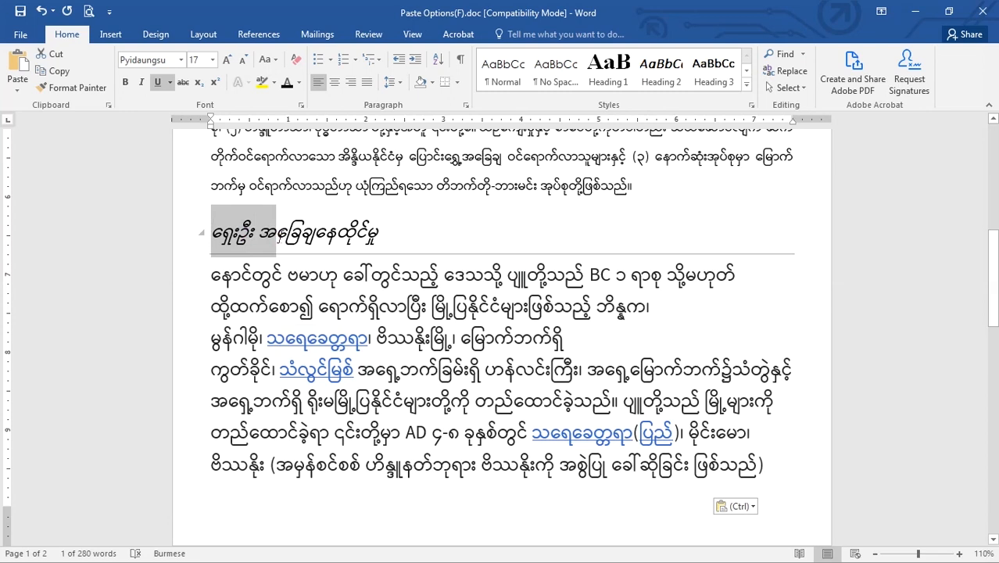
left_click_drag(268, 338, 347, 341)
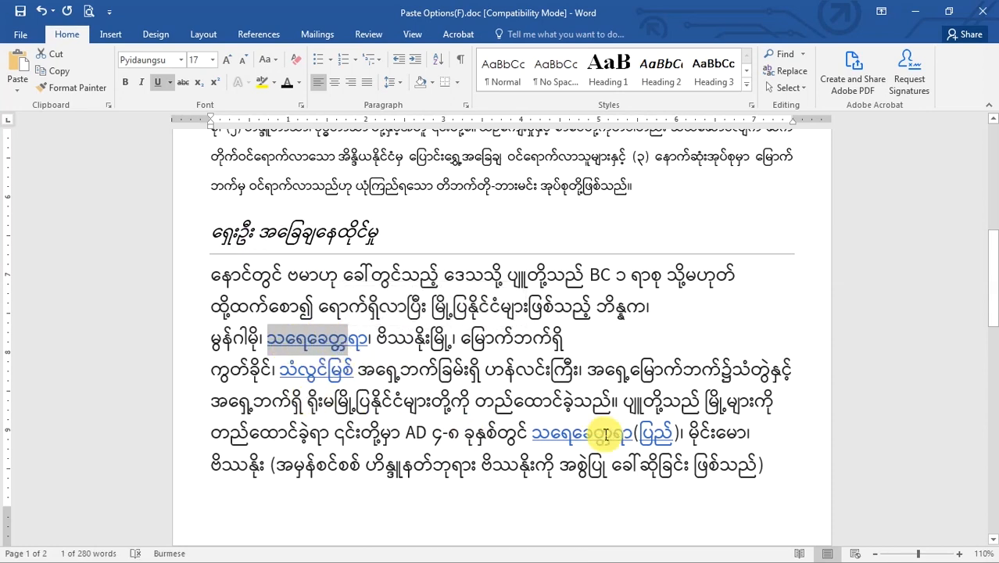
scroll(602, 406, "up", 5)
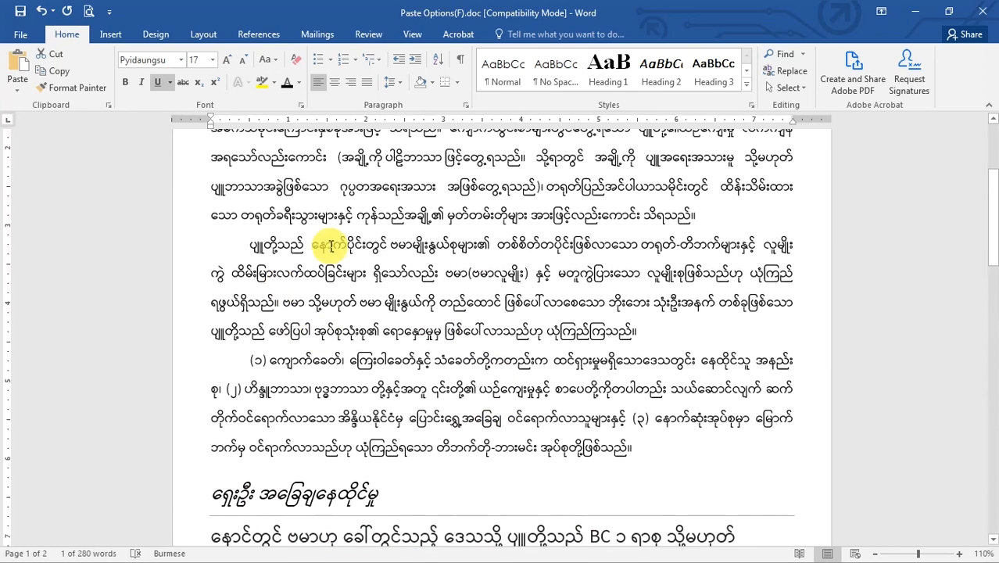
left_click_drag(371, 275, 427, 304)
scroll(477, 395, "down", 3)
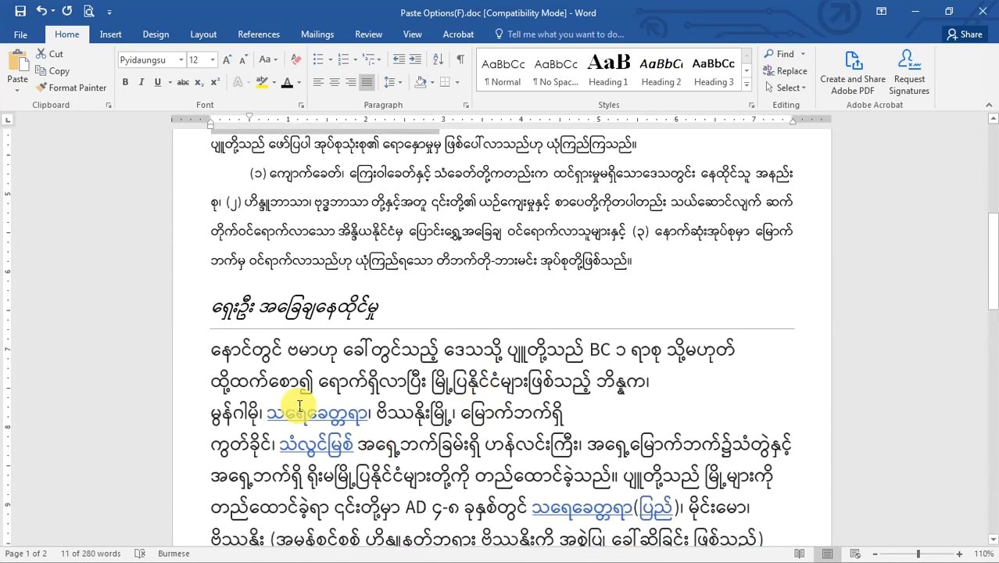
Select the whole pasted section, from its italic heading to its last sentence, and set the font size to 12.
left_click(211, 307)
scroll(570, 387, "down", 12)
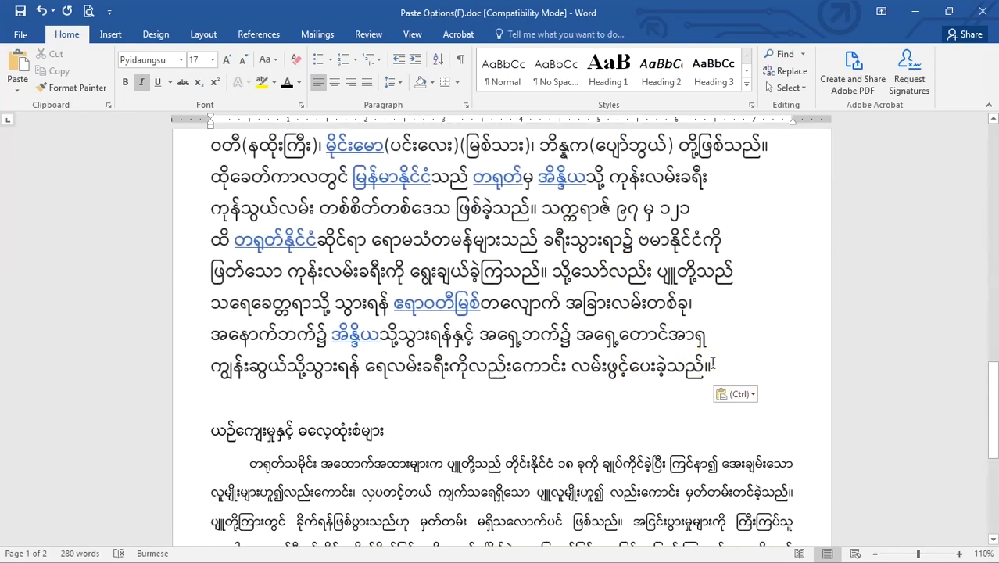
left_click_drag(712, 362, 194, 60)
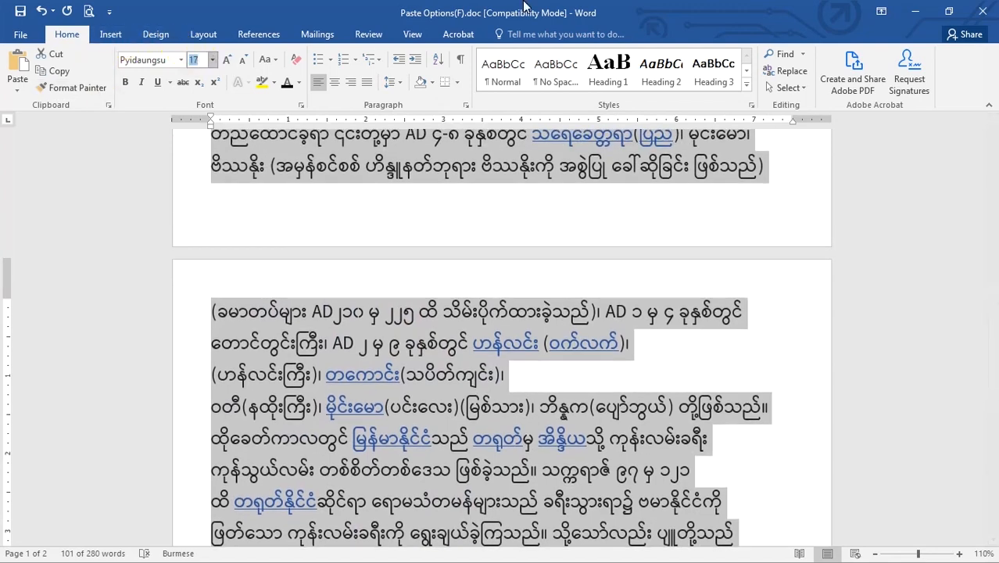
type("12")
key("Return")
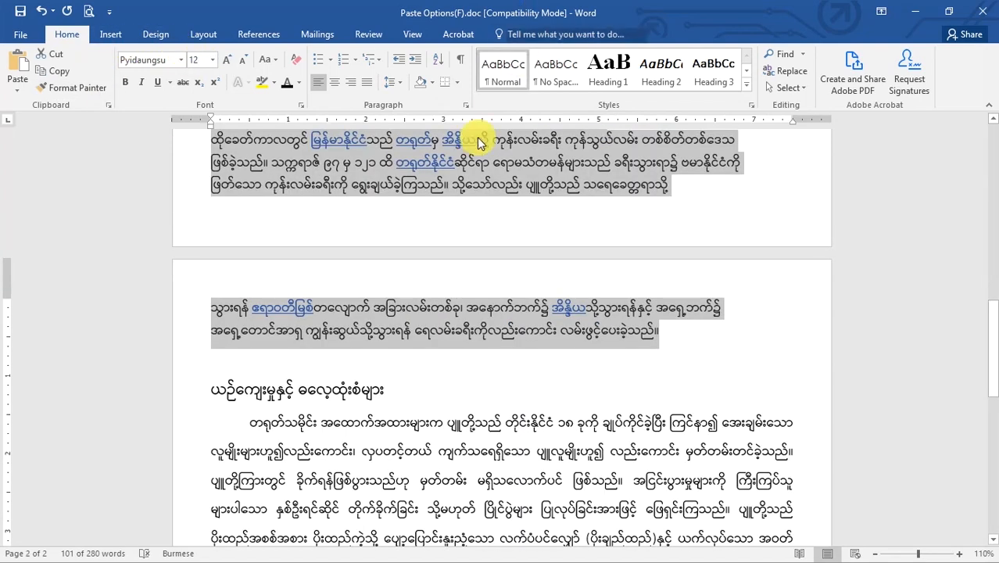
Change the font color of the pasted section, including its blue hyperlinks, to black and clear the selection.
scroll(299, 281, "up", 5)
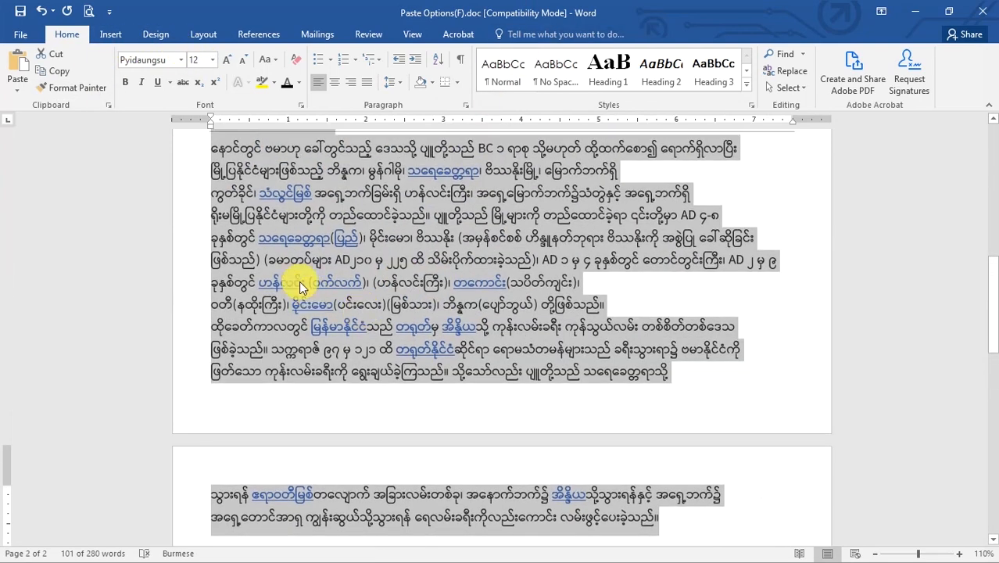
left_click(299, 82)
left_click(468, 335)
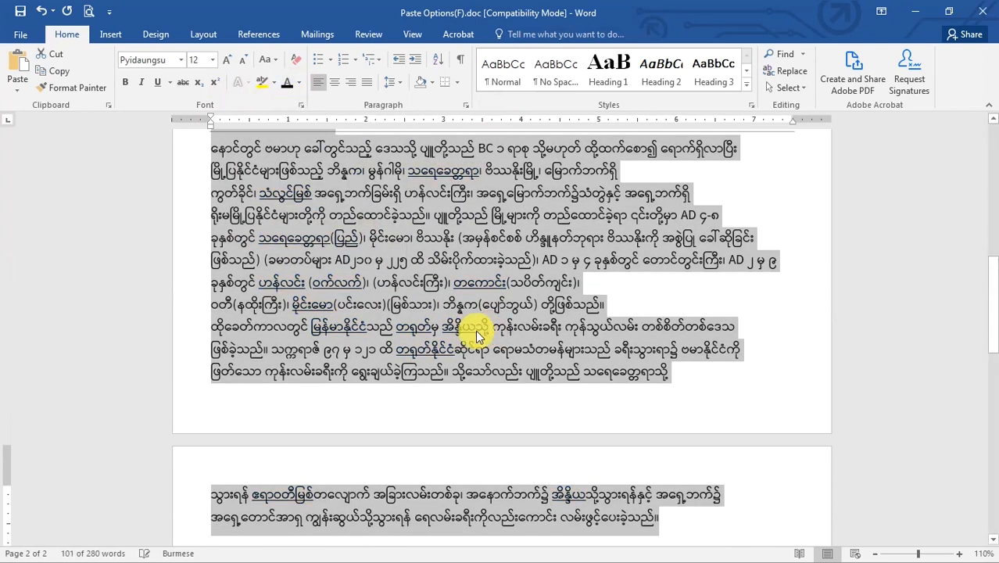
left_click(937, 208)
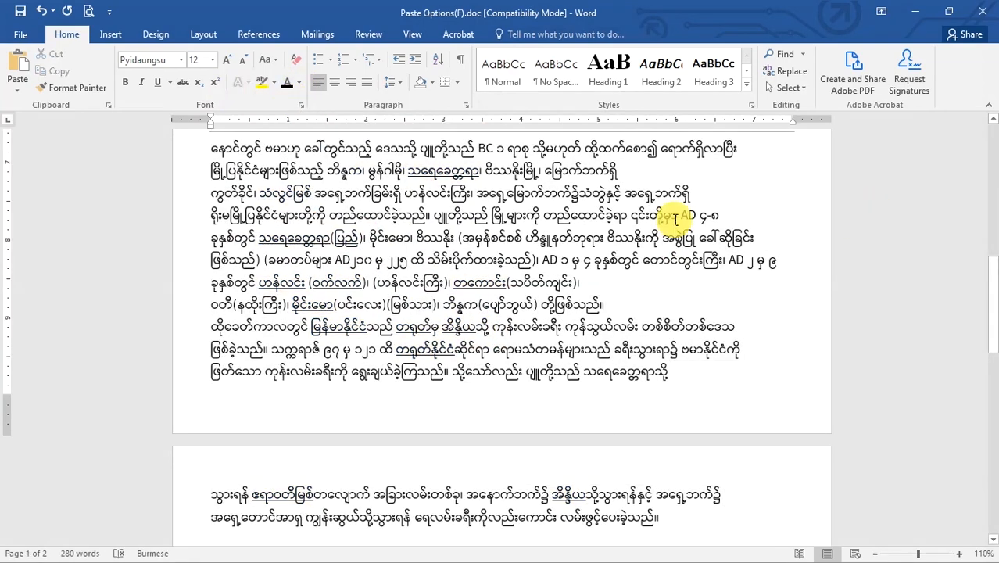
Inspect the underlined link words and the date AD၂၁၀ in the reformatted section for remaining formatting differences.
left_click_drag(251, 280, 361, 283)
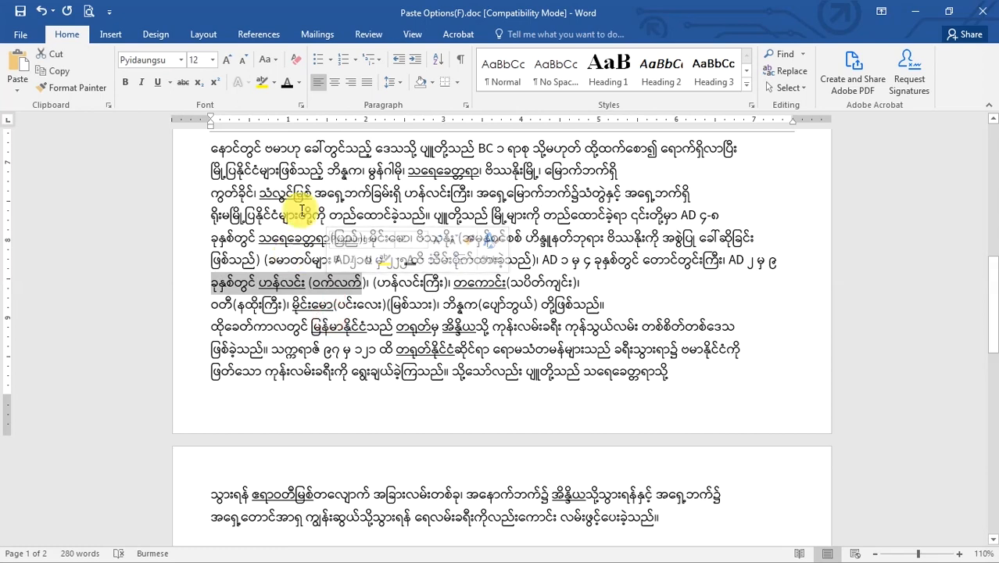
scroll(399, 340, "up", 4)
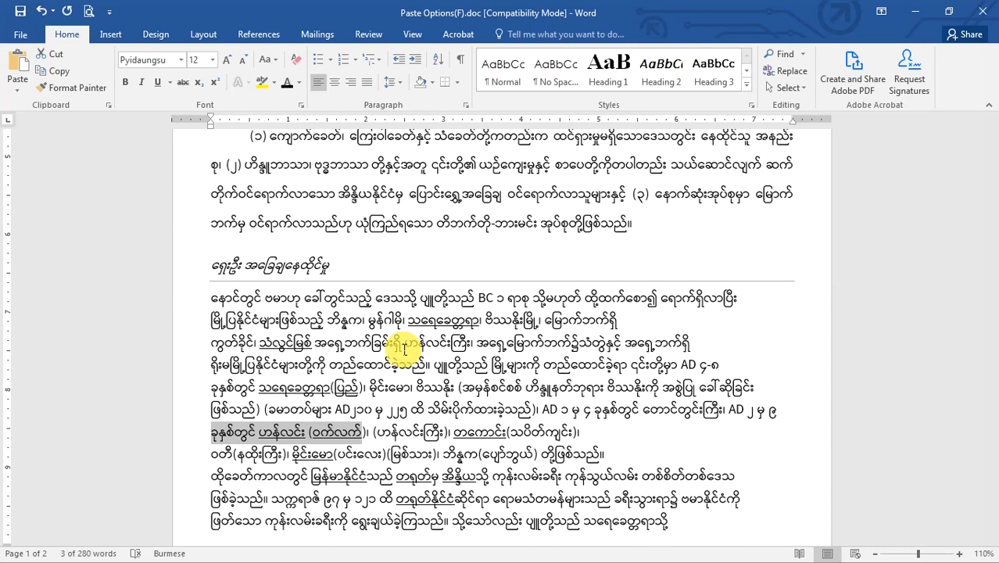
left_click_drag(334, 409, 373, 409)
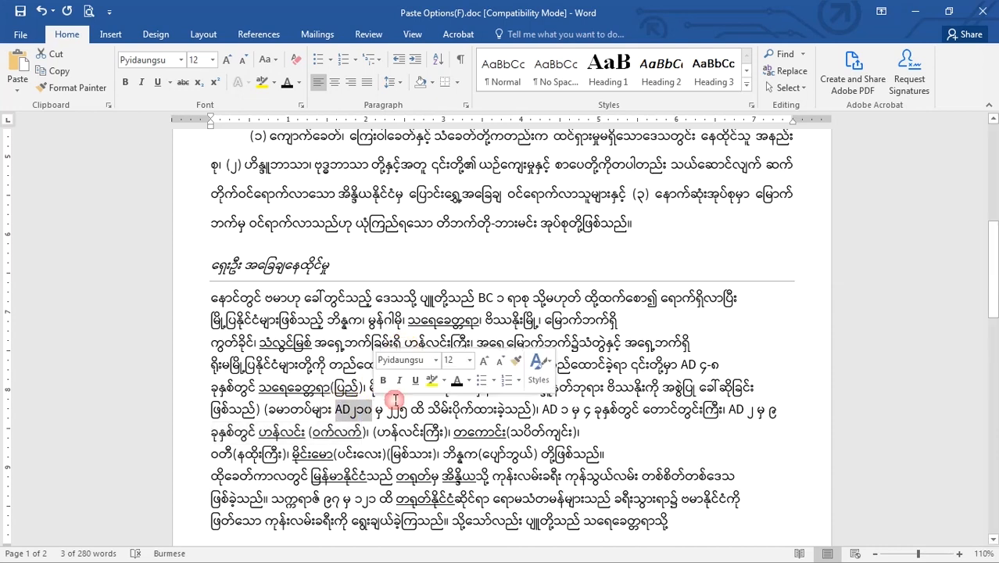
scroll(235, 223, "down", 2)
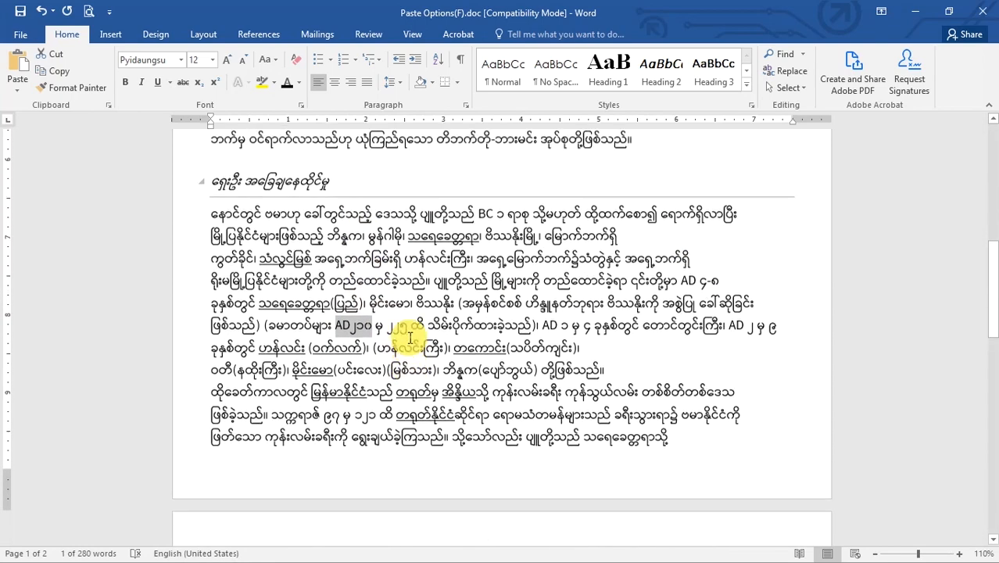
Remove the entire pasted section, leaving the cursor on the single blank line above the heading "ယဉ်ကျေးမှုနှင့် ဓလေ့ထုံးစံများ".
left_click(213, 228)
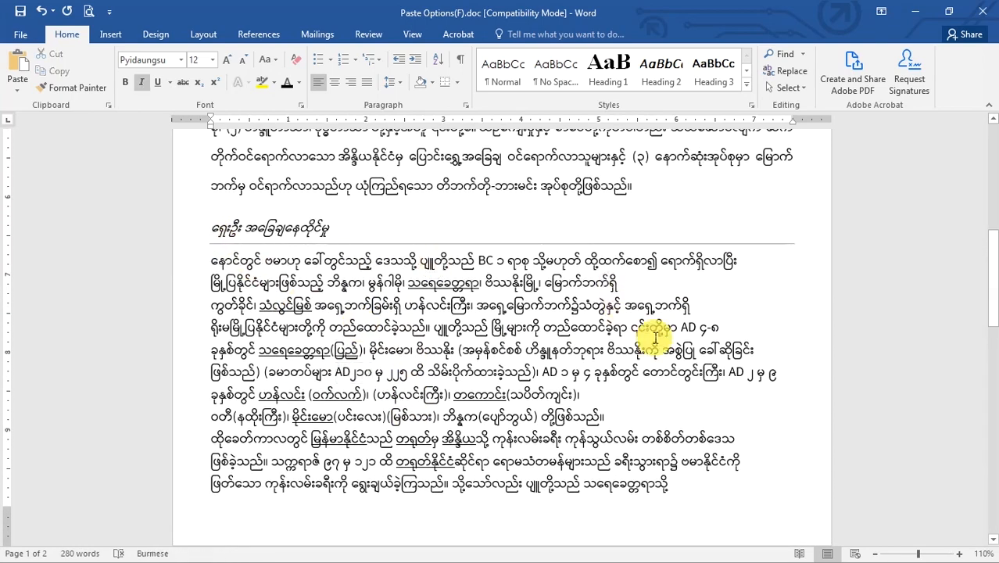
scroll(657, 375, "down", 5)
left_click(660, 442, "shift")
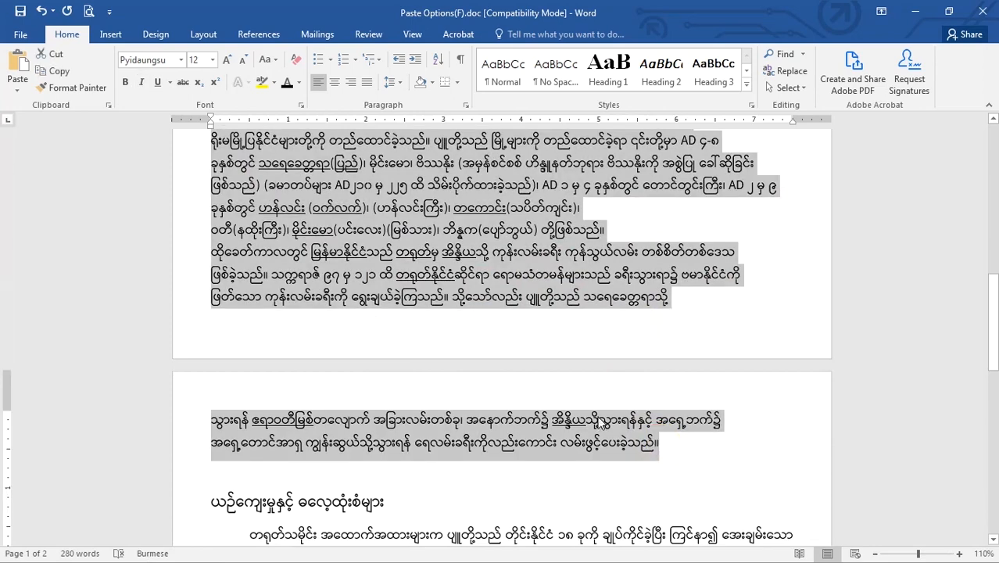
scroll(469, 324, "up", 6)
key("ctrl+x")
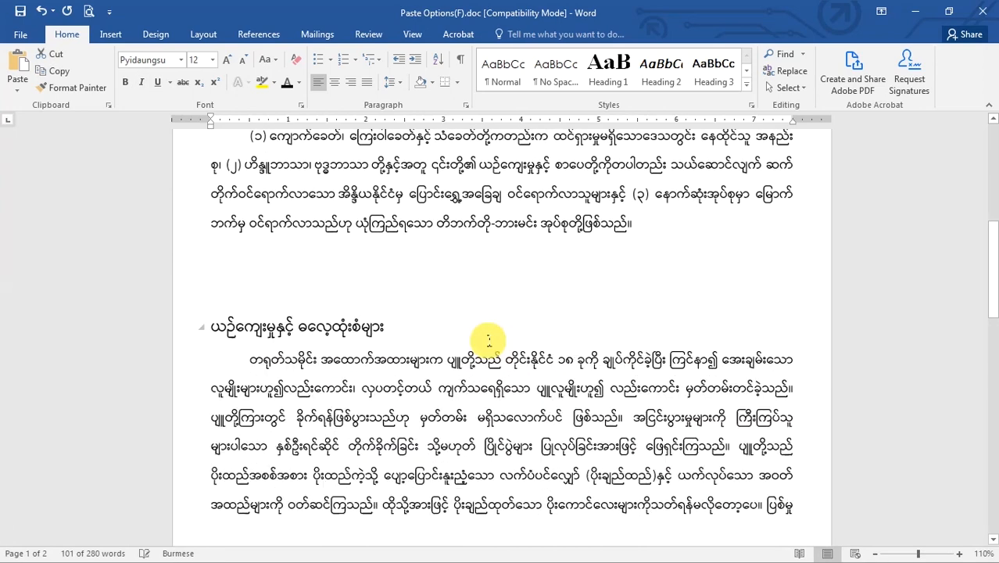
key("ctrl+z")
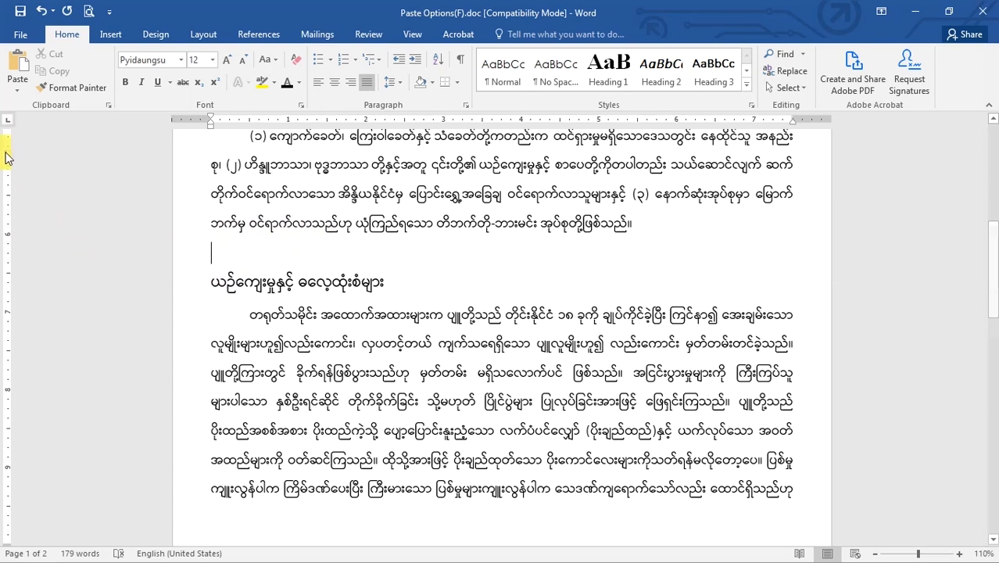
Try pasting the copied section on the blank line as Formatted Text (RTF) through Paste Special, review its formatting, and undo the paste.
left_click(15, 94)
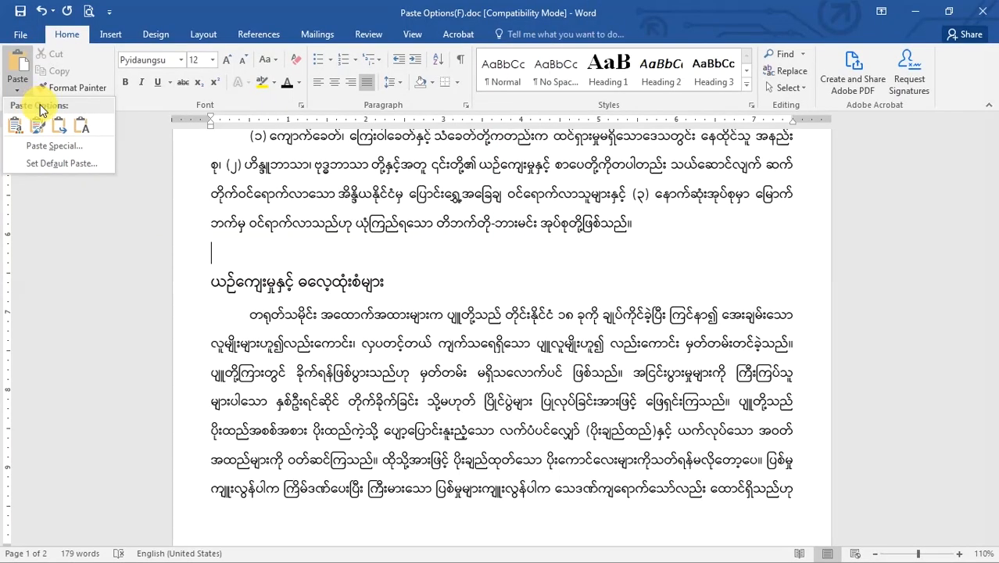
left_click(54, 147)
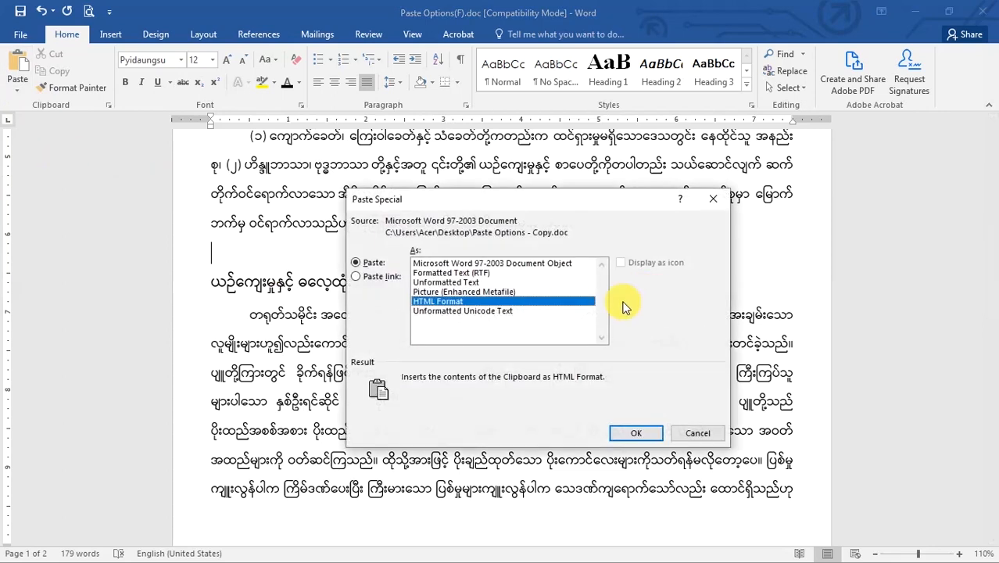
left_click(454, 274)
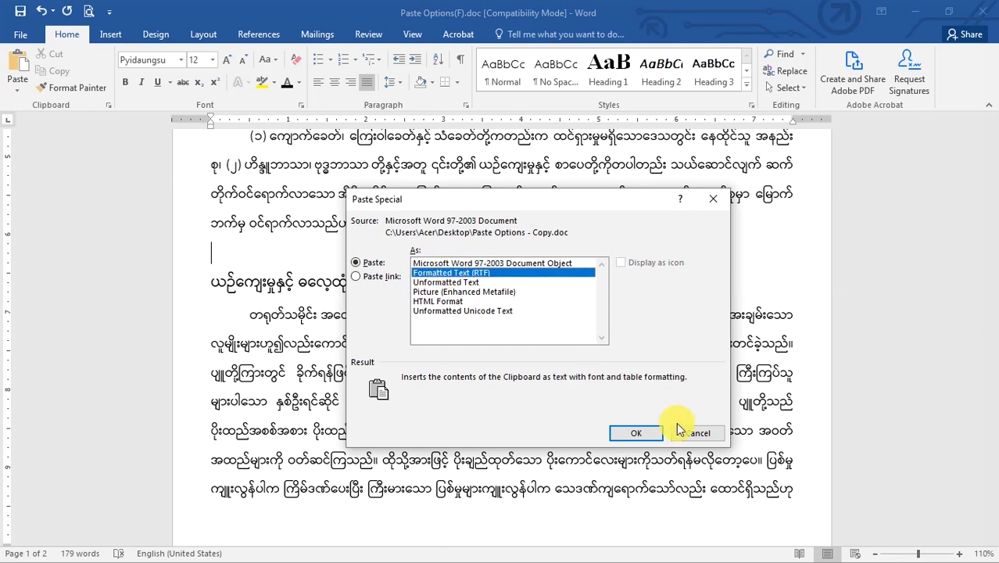
left_click(636, 433)
scroll(461, 316, "down", 1)
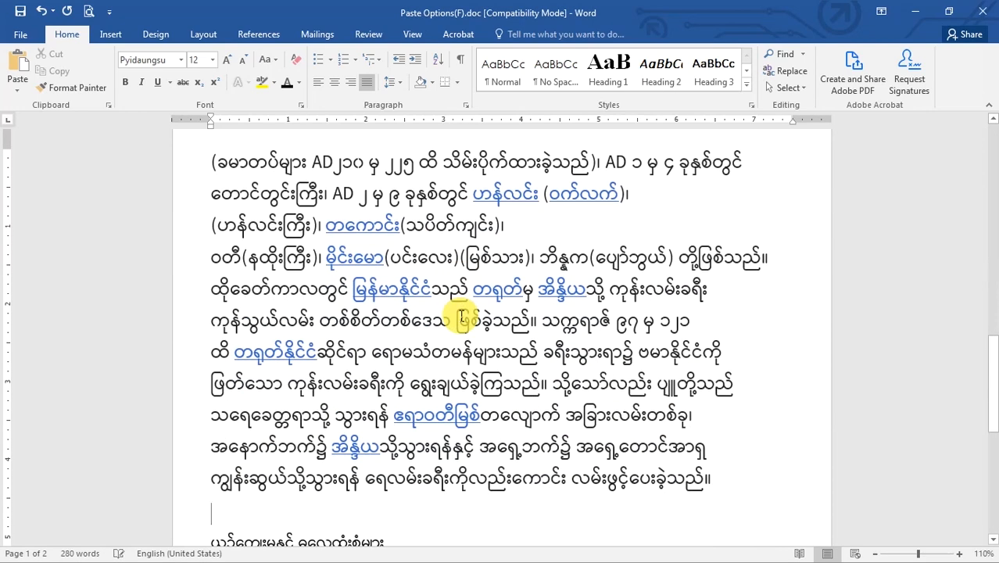
scroll(443, 363, "up", 3)
scroll(443, 362, "up", 3)
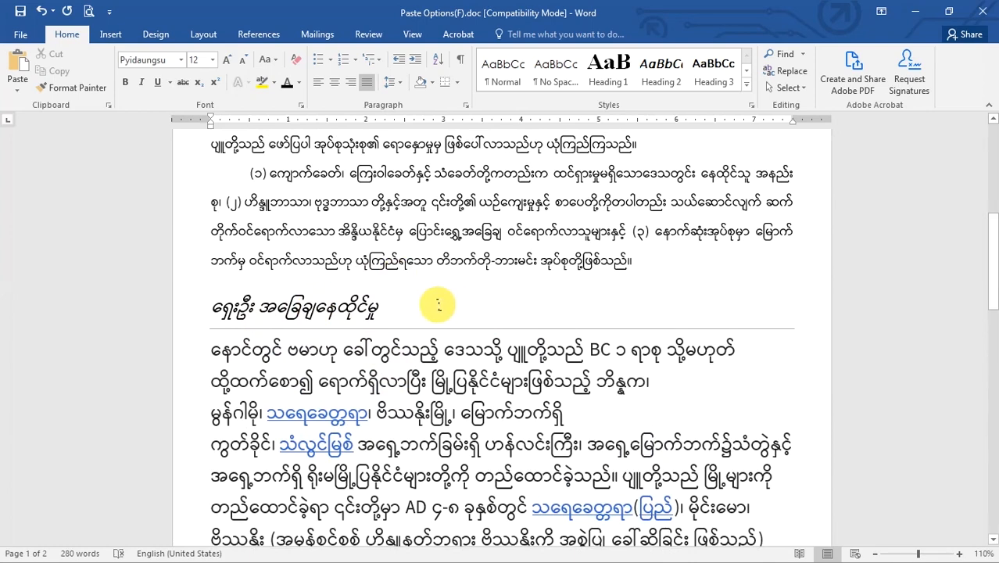
key("ctrl+z")
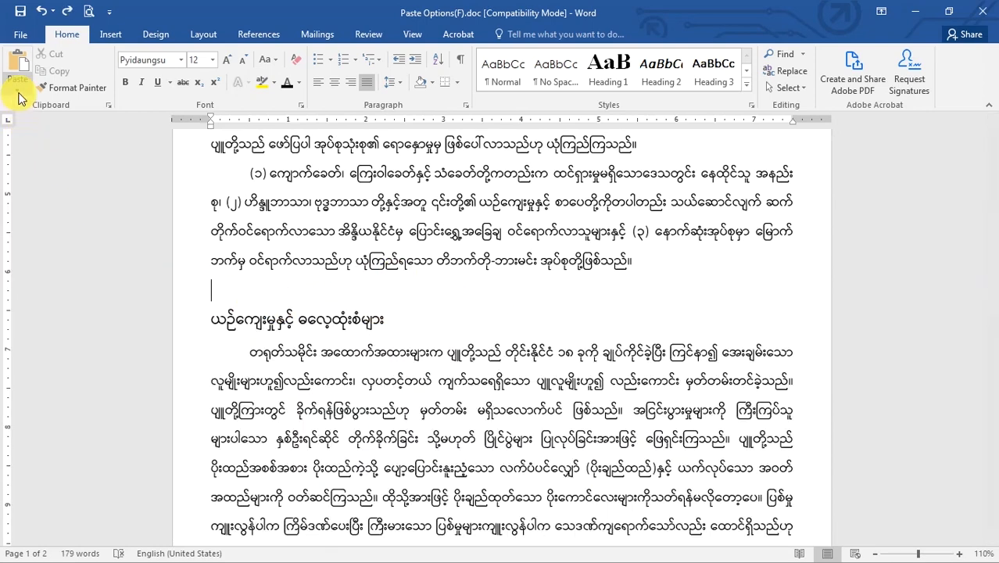
Paste the copied section as Unformatted Text on the blank line above the heading "ယဉ်ကျေးမှုနှင့် ဓလေ့ထုံးစံများ" using Paste Special.
left_click(21, 98)
left_click(50, 143)
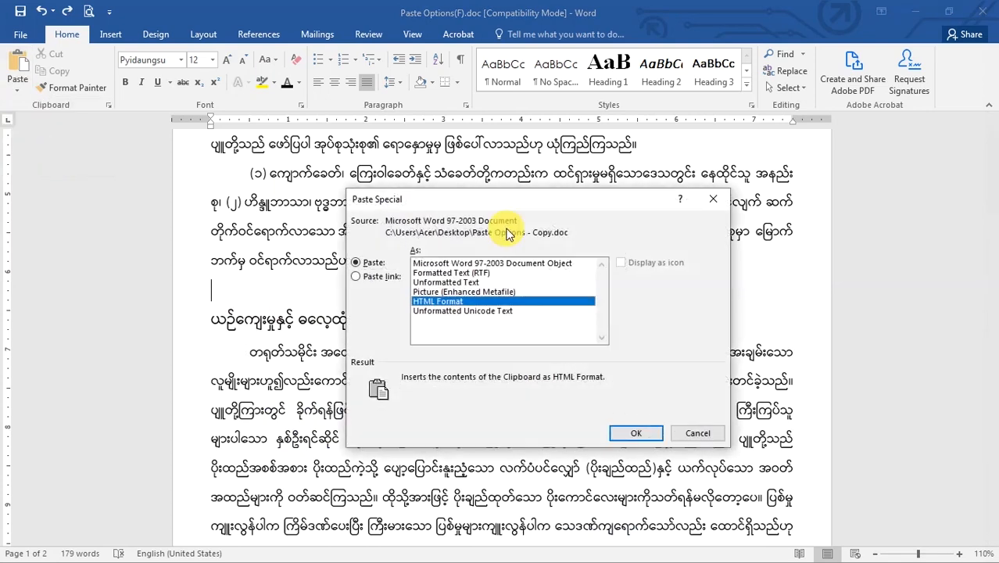
left_click(449, 273)
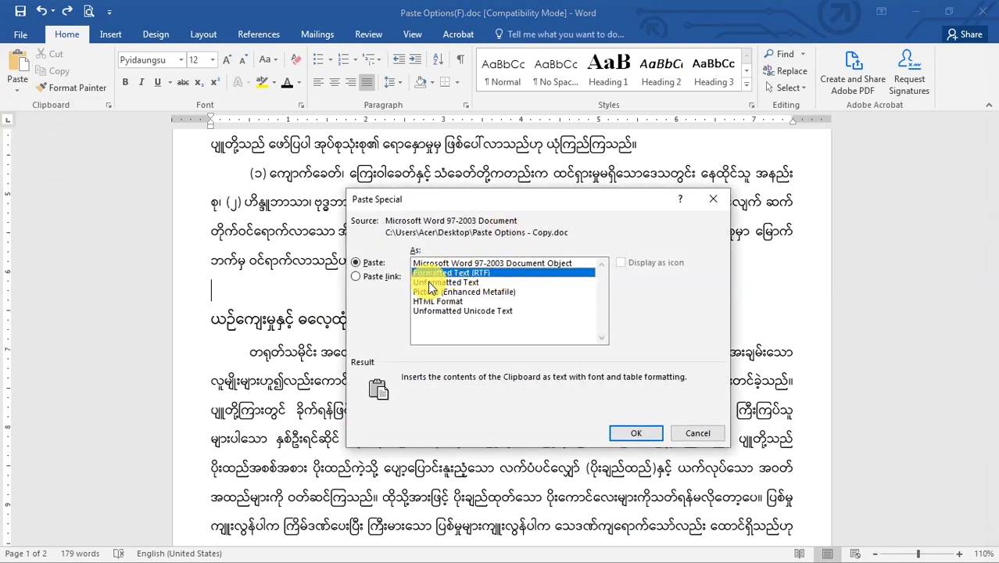
left_click(438, 283)
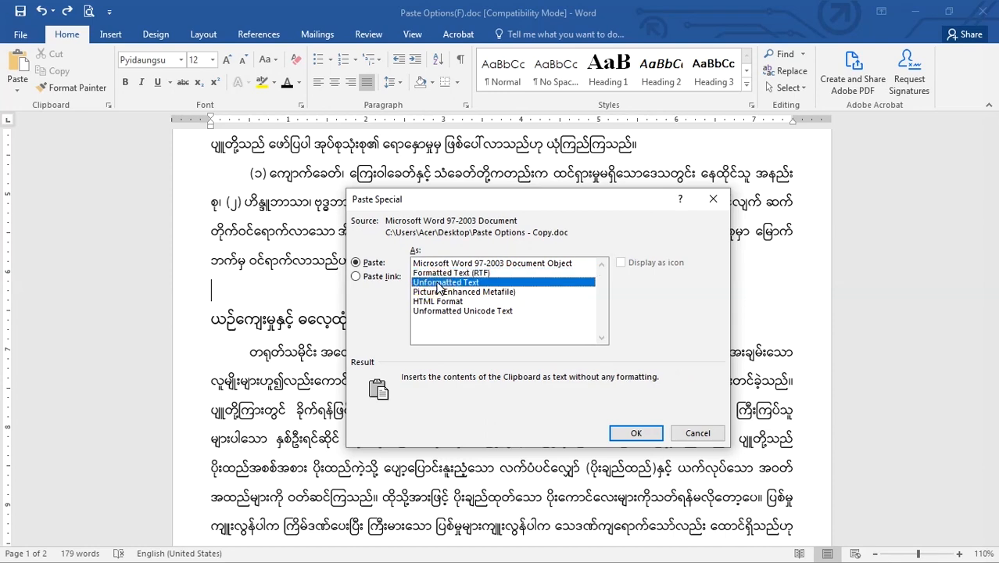
left_click(633, 433)
scroll(540, 328, "down", 3)
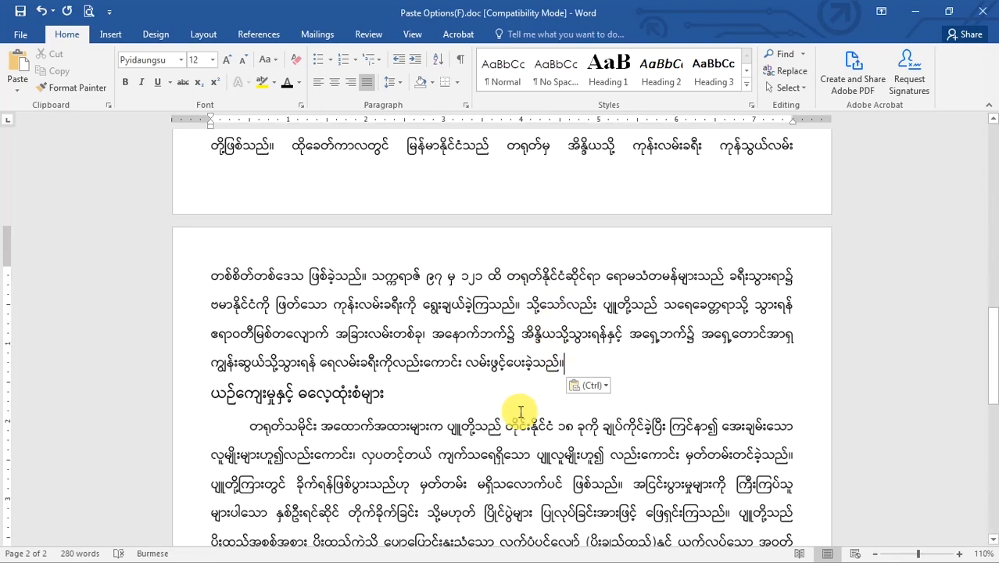
scroll(438, 375, "up", 6)
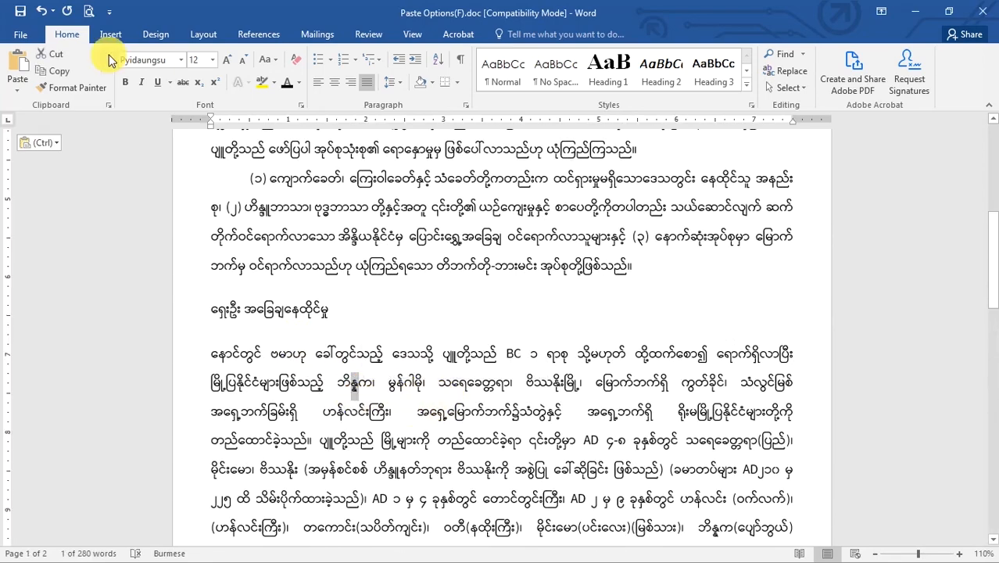
Compare the font and size of the pasted heading and paragraph with those of the original text above them.
double_click(372, 207)
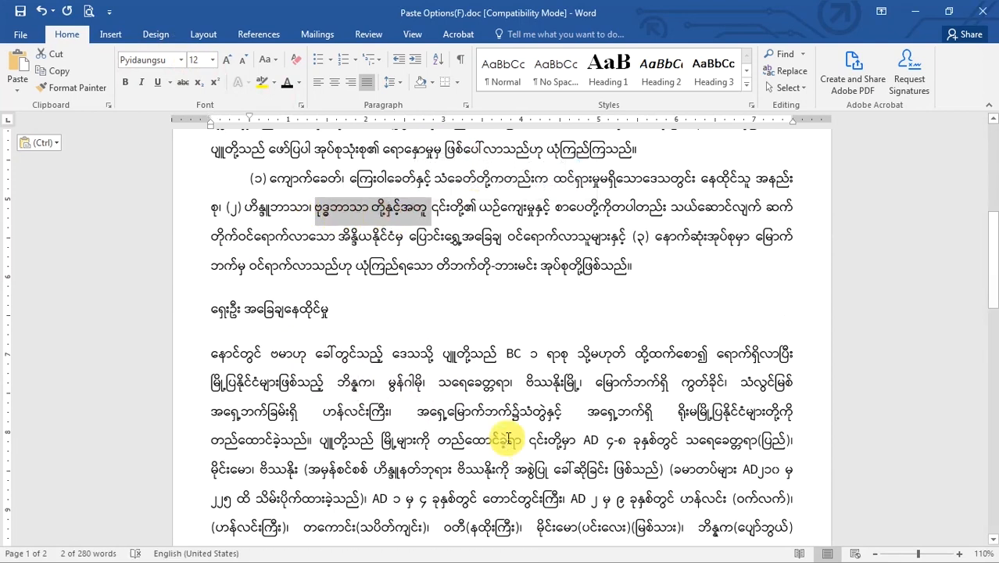
scroll(457, 369, "down", 1)
left_click_drag(394, 363, 443, 361)
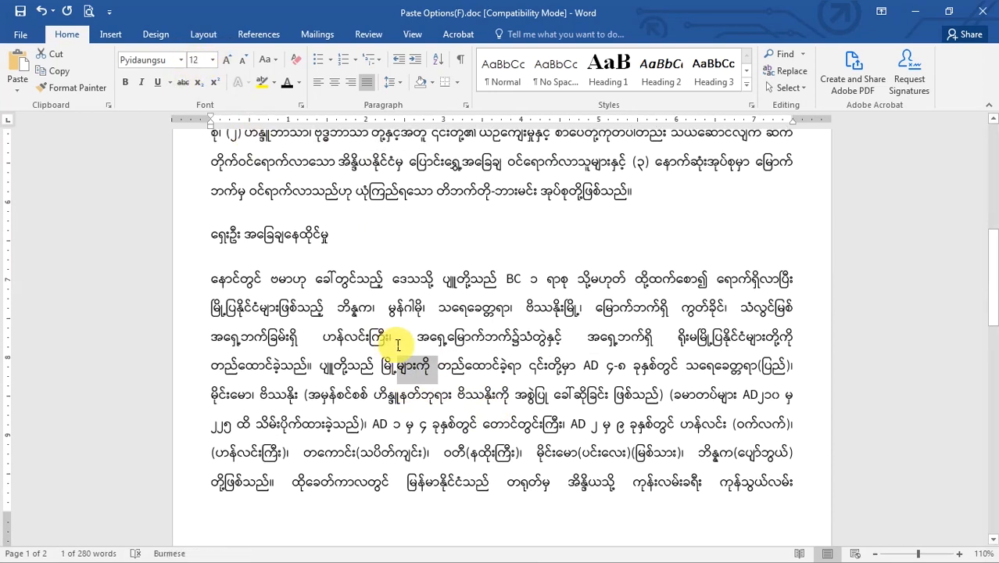
left_click_drag(289, 365, 380, 365)
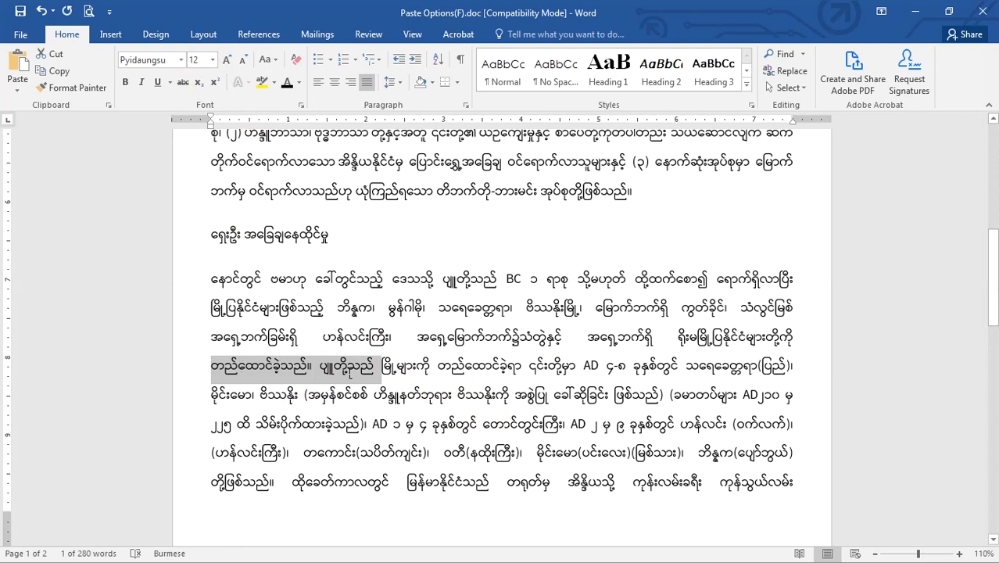
double_click(318, 398)
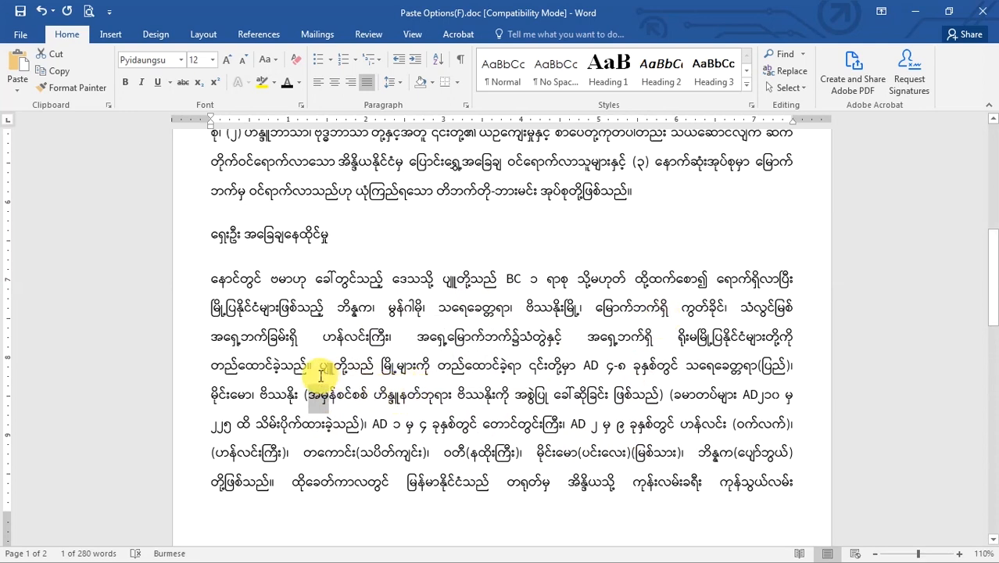
triple_click(216, 237)
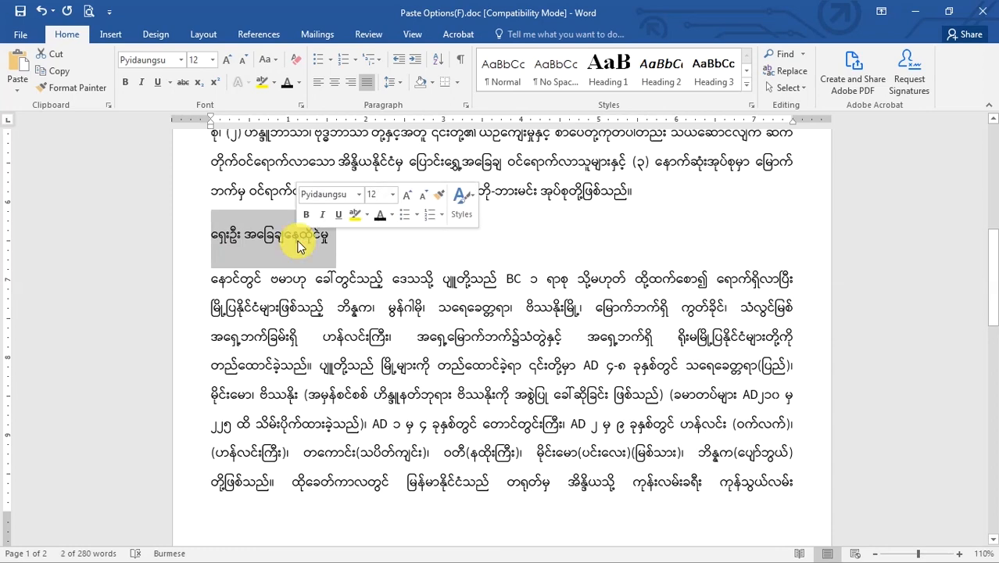
left_click(670, 293)
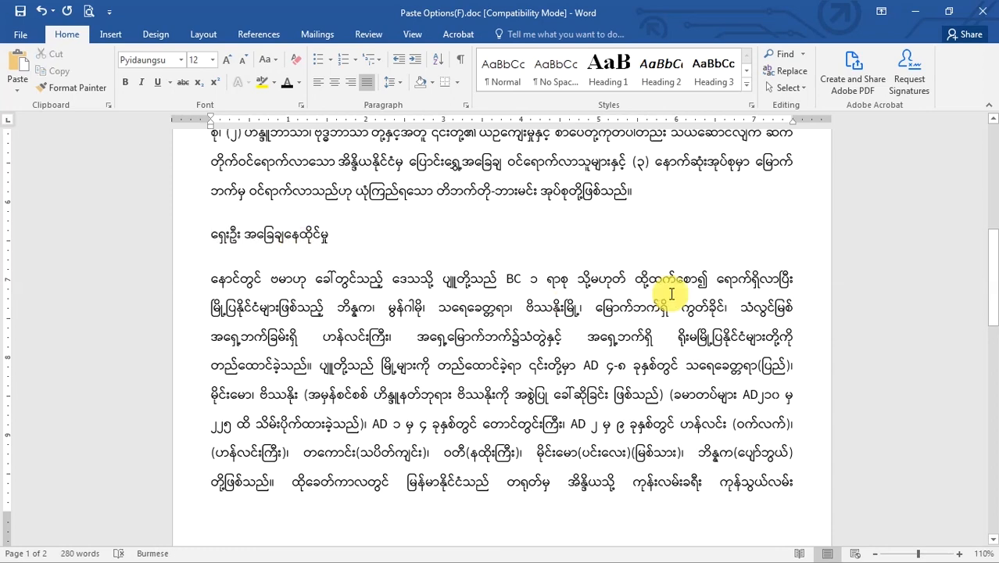
scroll(501, 196, "up", 1)
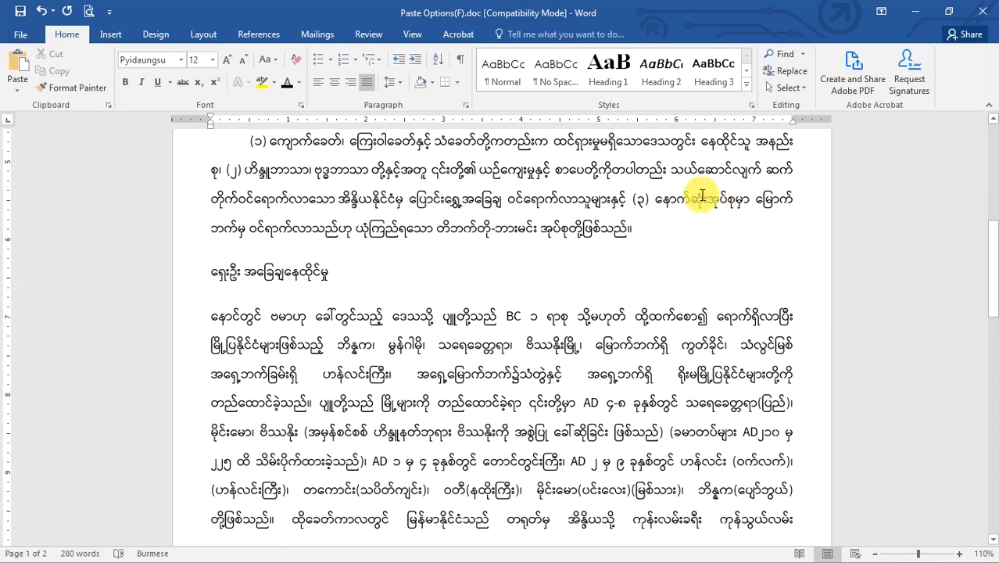
left_click(17, 90)
left_click(40, 146)
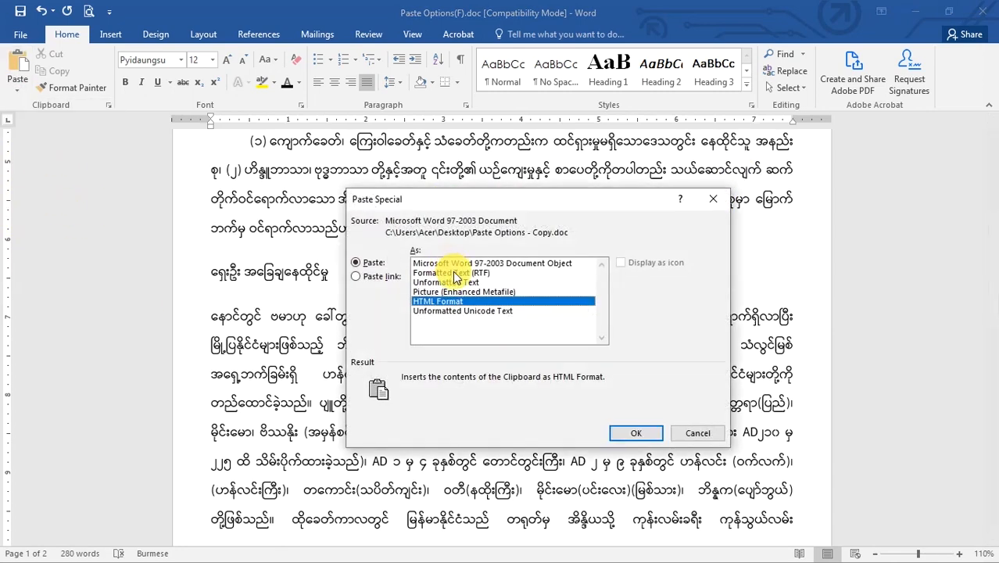
left_click(432, 283)
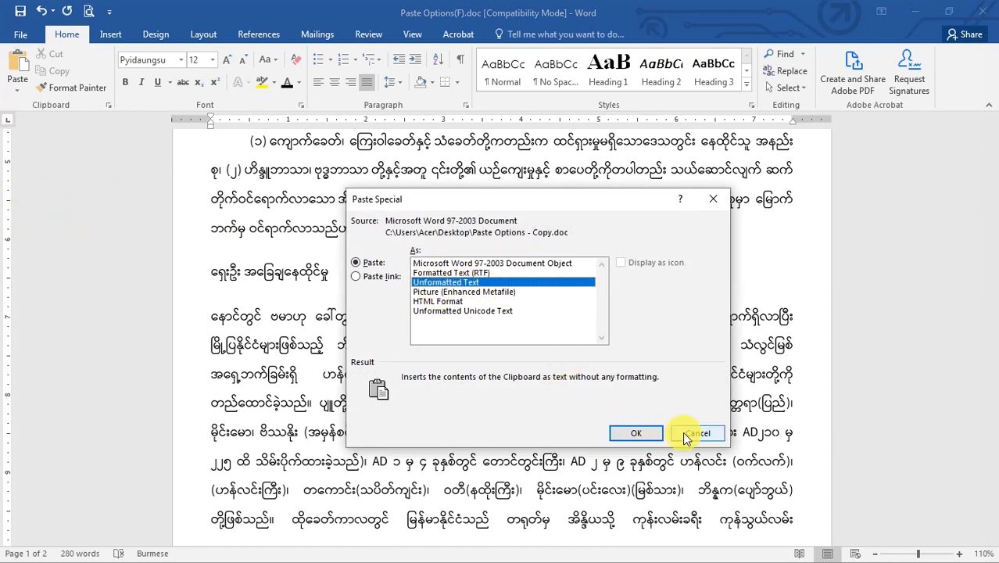
left_click(636, 433)
Undo the unformatted paste and place the cursor on the blank line above the heading "ယဉ်ကျေးမှုနှင့် ဓလေ့ထုံးစံများ".
left_click_drag(337, 315, 459, 386)
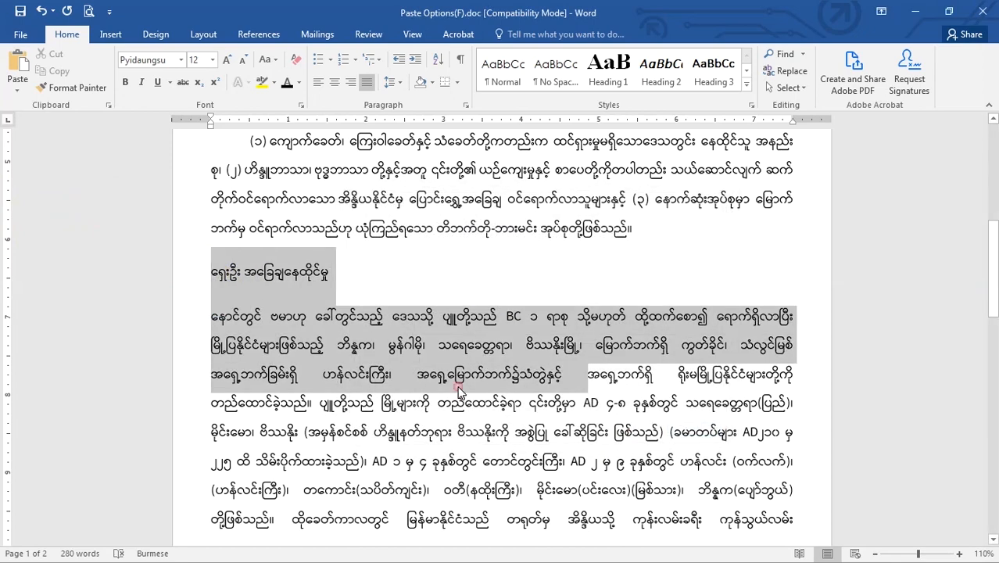
key("ctrl+z")
left_click(235, 260)
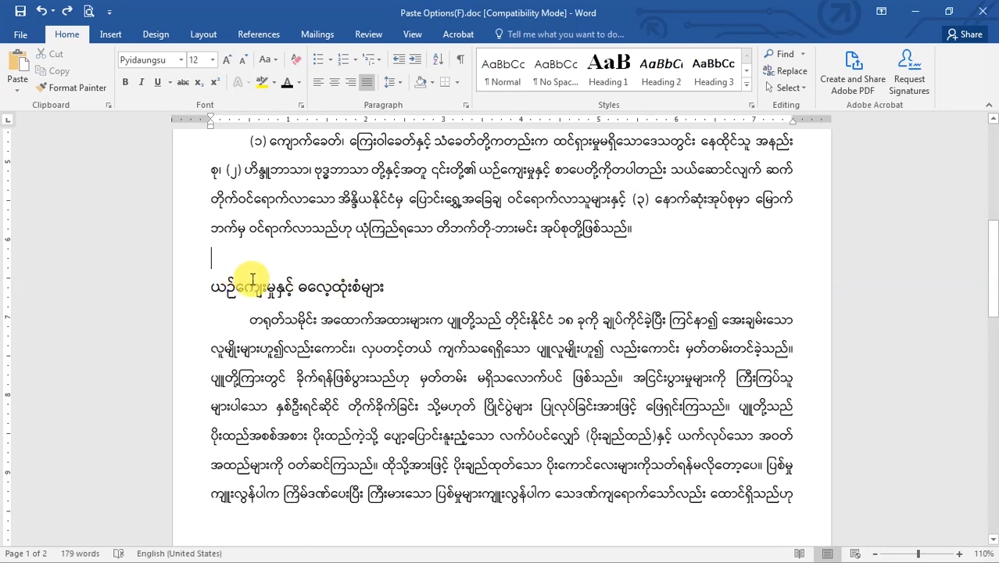
Use Paste Special to insert the copied section on the blank line as Picture (Enhanced Metafile).
left_click(17, 90)
left_click(53, 146)
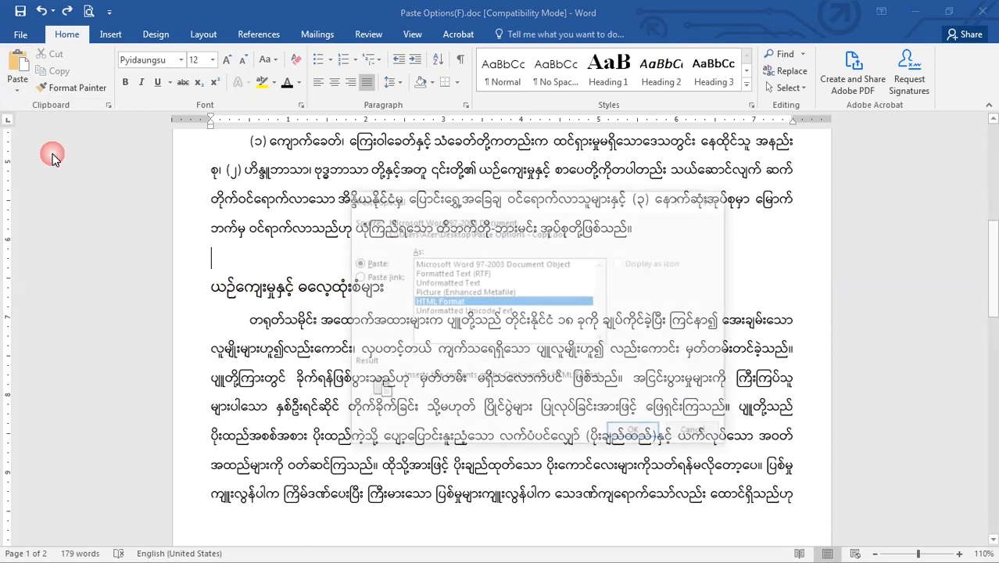
left_click(432, 291)
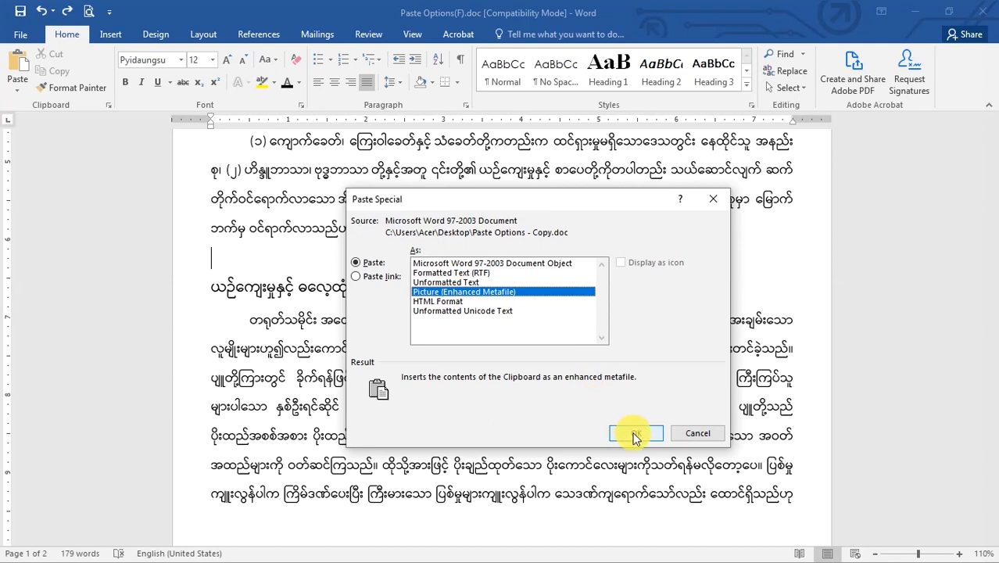
left_click(919, 558)
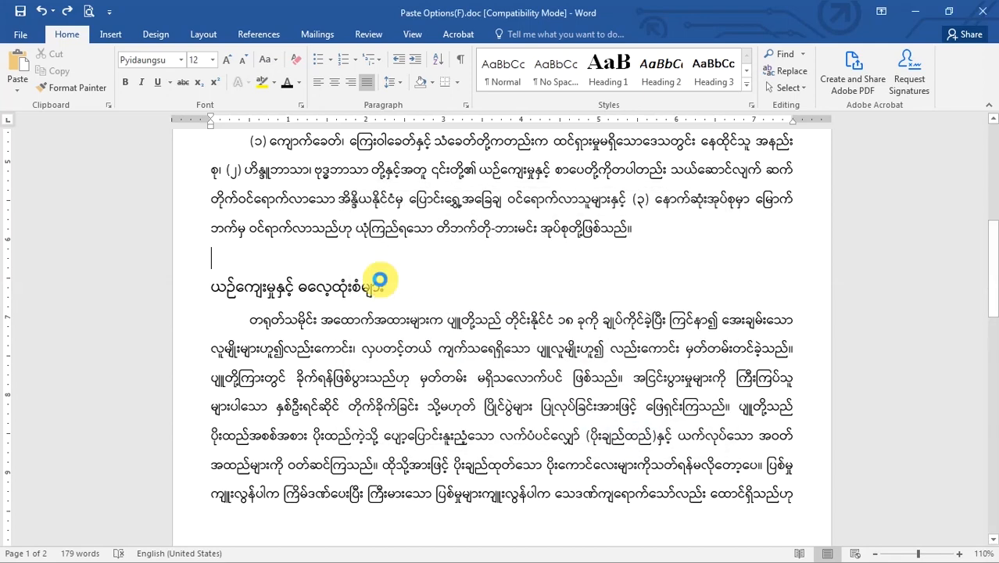
Select the pasted picture and examine its contents and extent from the italic heading to its last line.
scroll(379, 279, "down", 2)
scroll(638, 328, "up", 3)
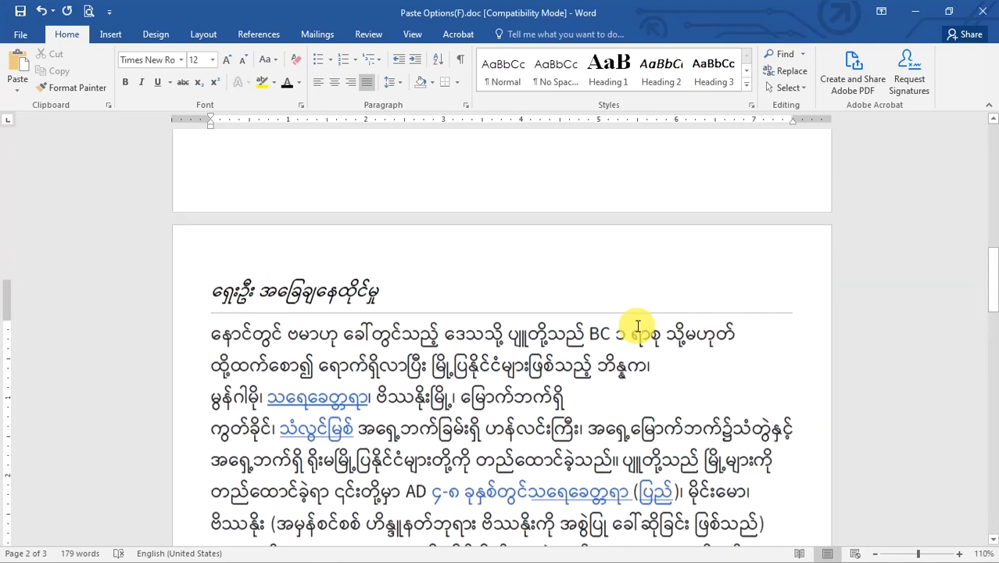
scroll(492, 357, "down", 5)
scroll(491, 353, "up", 5)
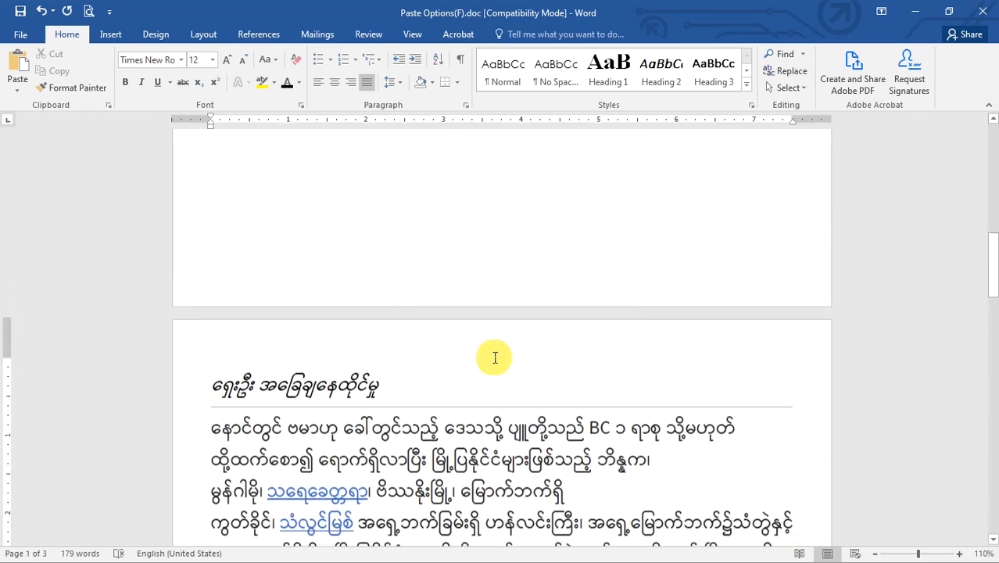
scroll(491, 353, "down", 2)
left_click(303, 278)
scroll(649, 266, "up", 3)
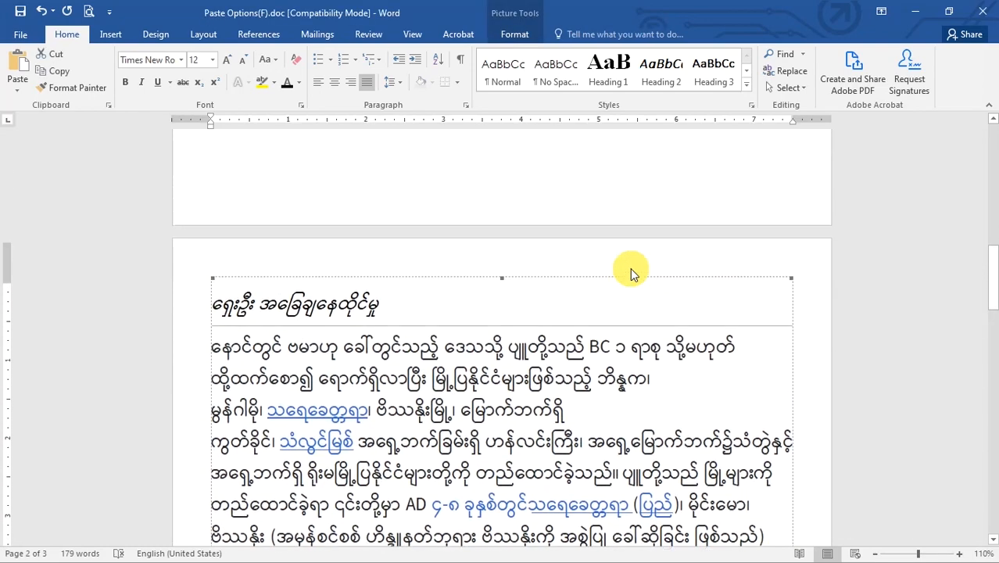
scroll(631, 267, "down", 2)
scroll(549, 370, "down", 10)
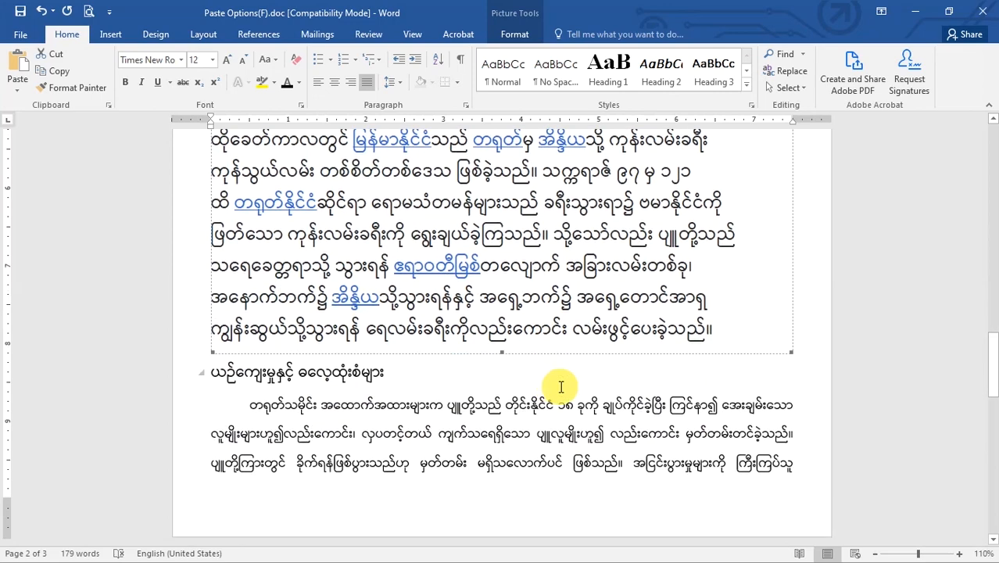
scroll(646, 335, "up", 10)
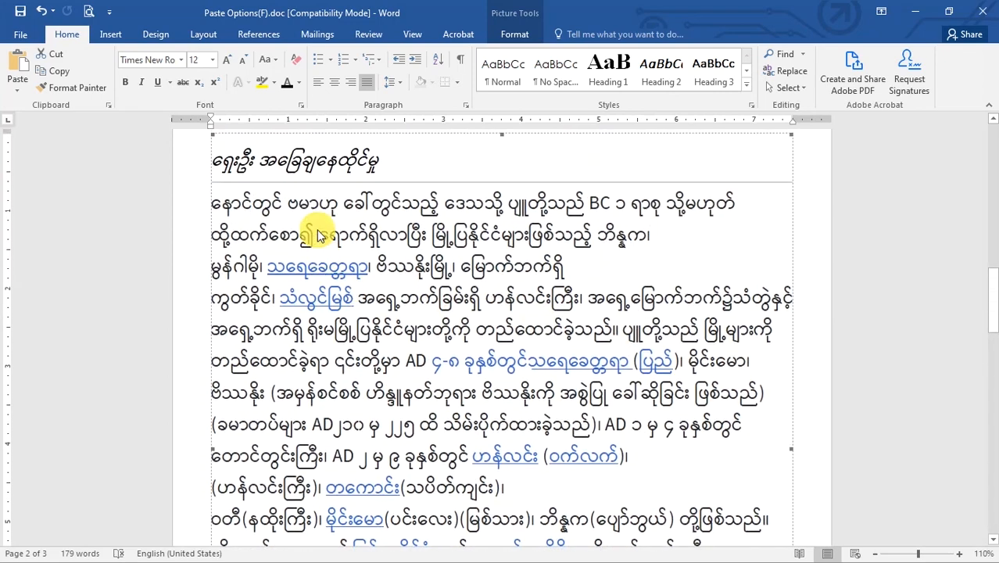
scroll(331, 251, "up", 4)
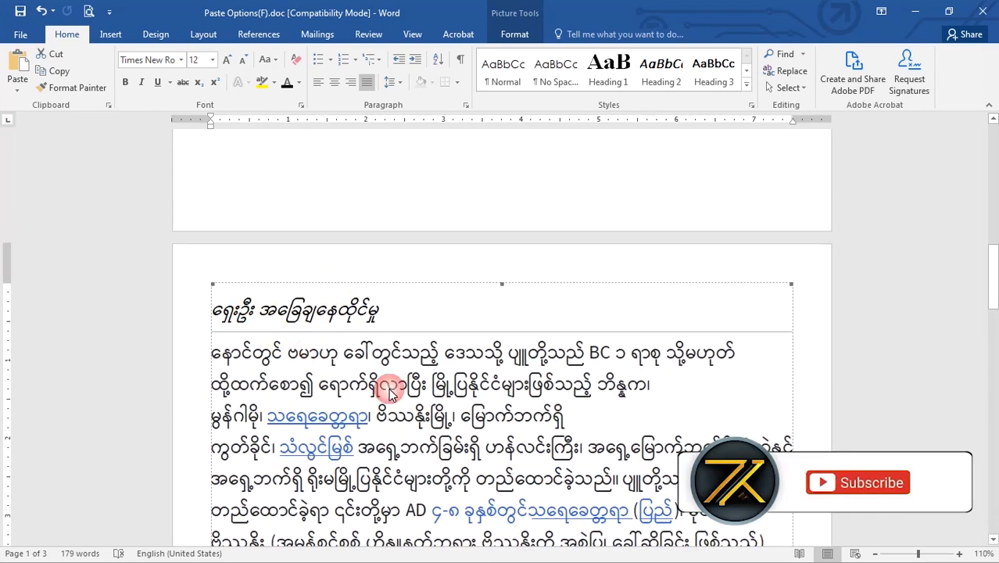
Check whether text inside the pasted picture can be selected, reselect the picture, and examine the page layout before and after it.
scroll(422, 391, "down", 3)
scroll(474, 396, "down", 1)
left_click_drag(414, 332, 367, 254)
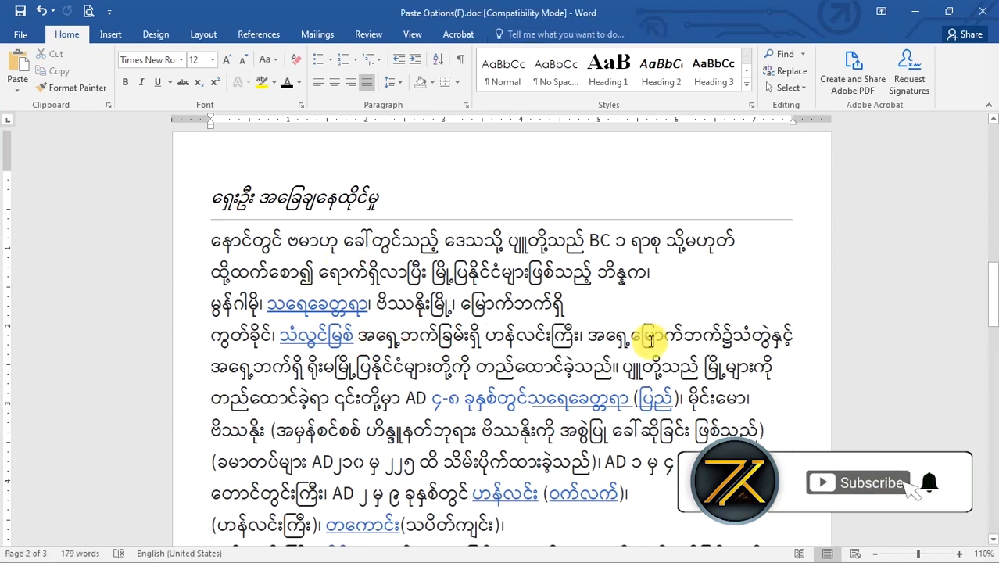
scroll(443, 297, "up", 5)
left_click(305, 395)
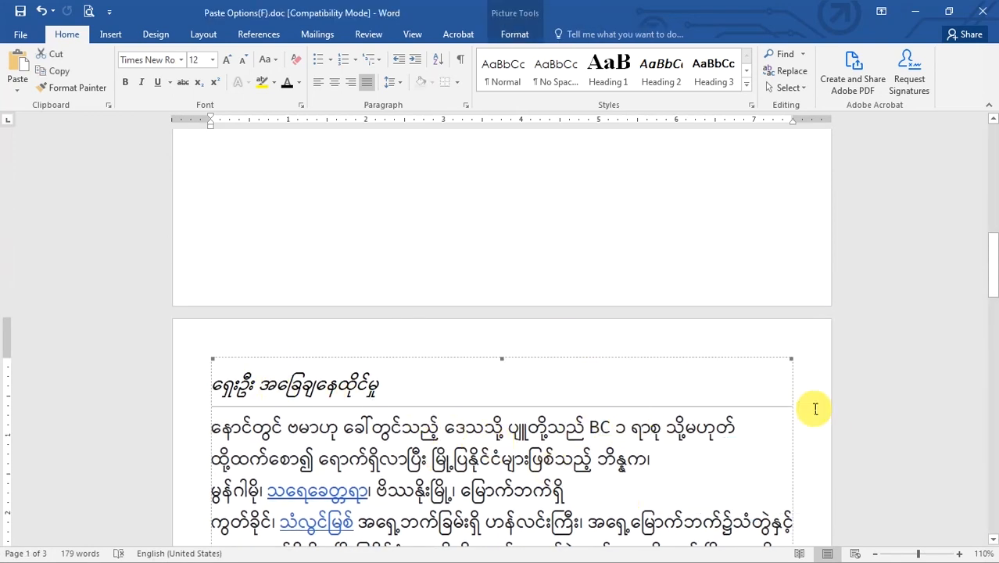
scroll(484, 328, "up", 12)
scroll(438, 368, "down", 8)
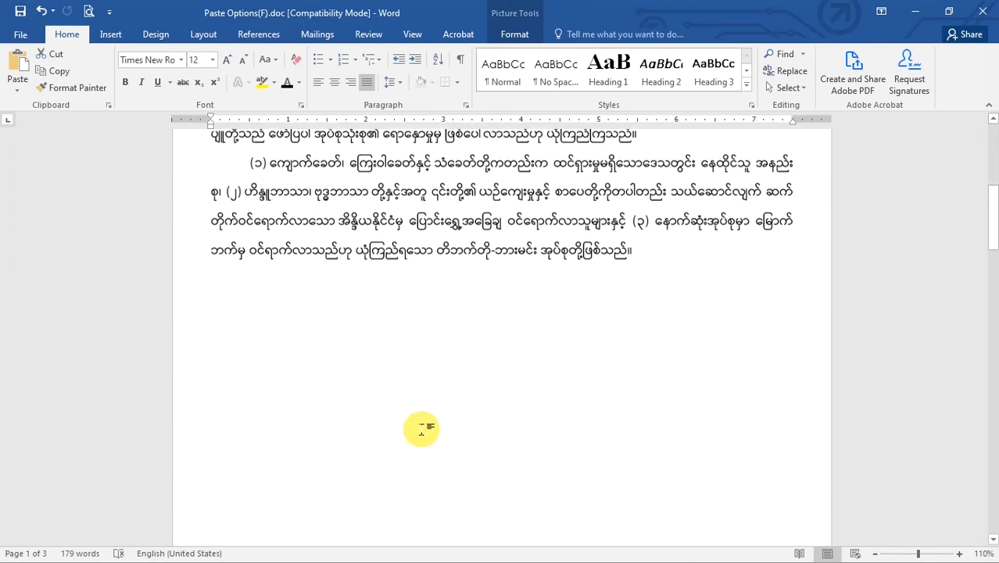
scroll(527, 407, "down", 15)
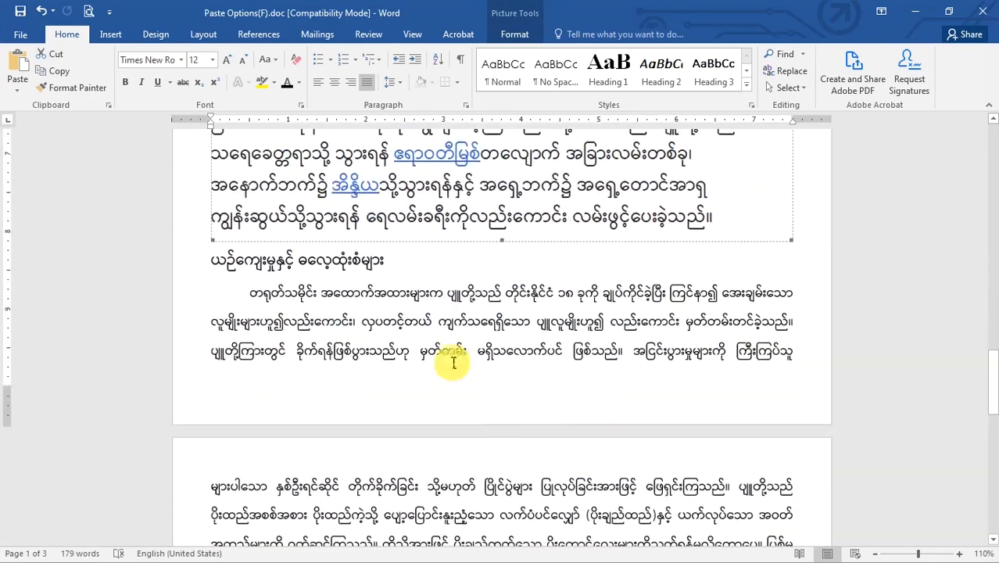
Select part of the paragraph below the picture and reselect the picture to compare ordinary text with the pasted image.
left_click(413, 342)
left_click_drag(361, 321, 535, 322)
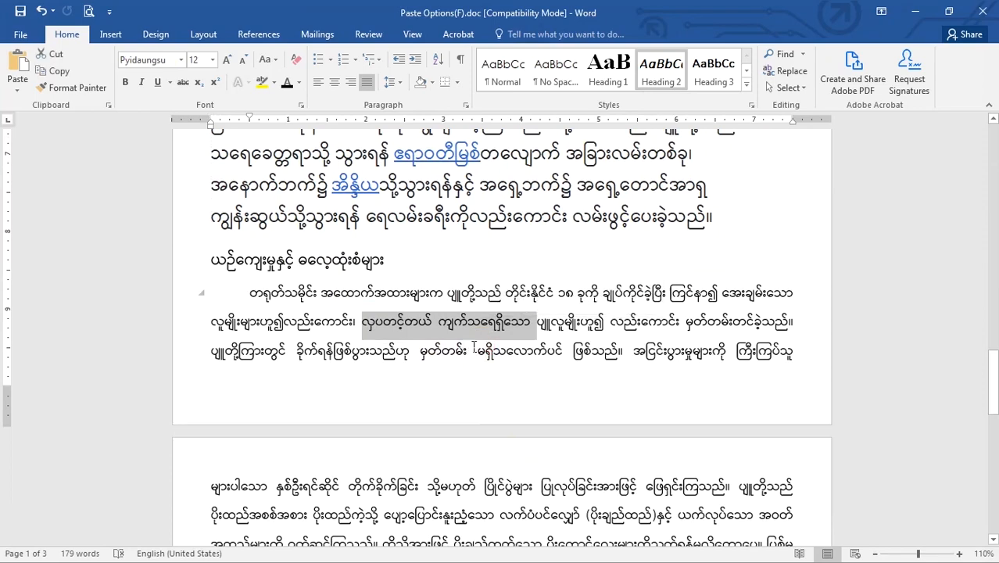
scroll(457, 362, "up", 3)
scroll(461, 363, "up", 2)
left_click(409, 293)
Undo the picture paste and return the cursor to the blank line above the heading "ယဉ်ကျေးမှုနှင့် ဓလေ့ထုံးစံများ".
scroll(438, 321, "up", 3)
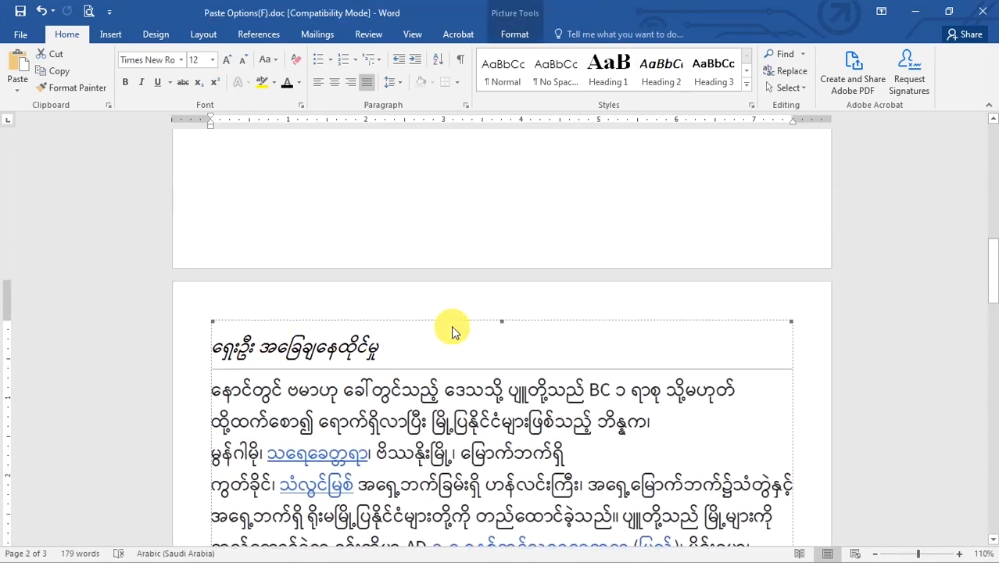
scroll(520, 346, "up", 4)
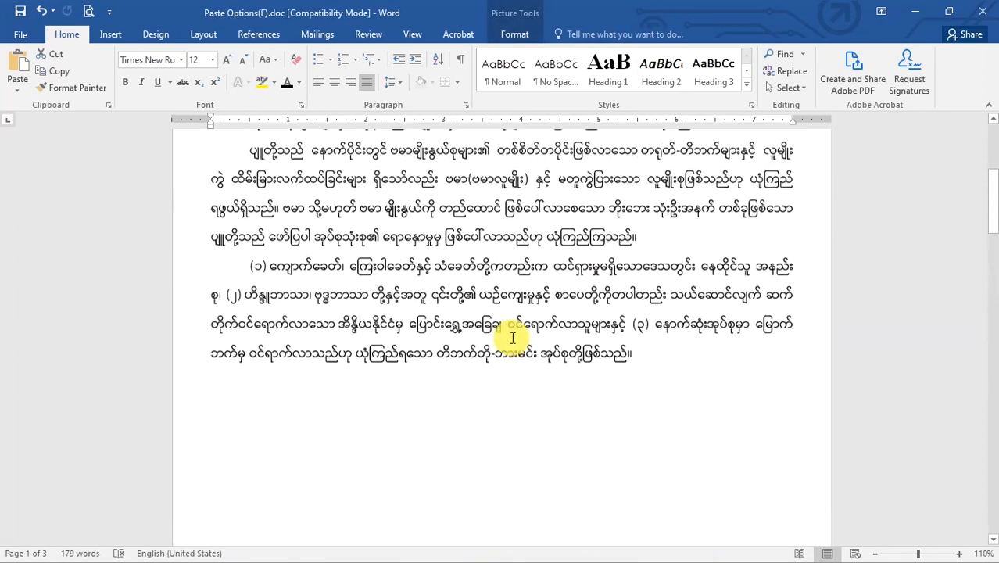
left_click(412, 394)
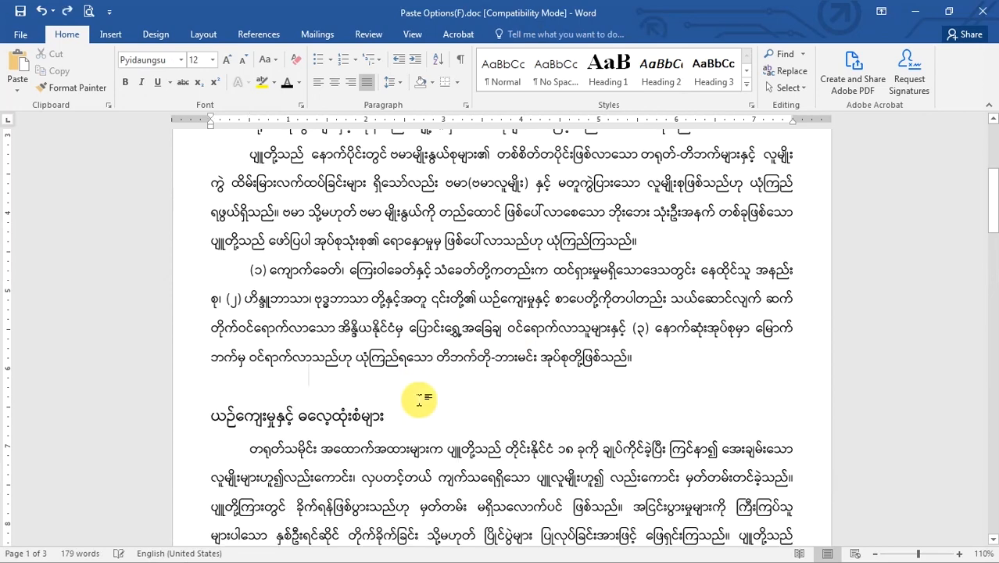
key("Delete")
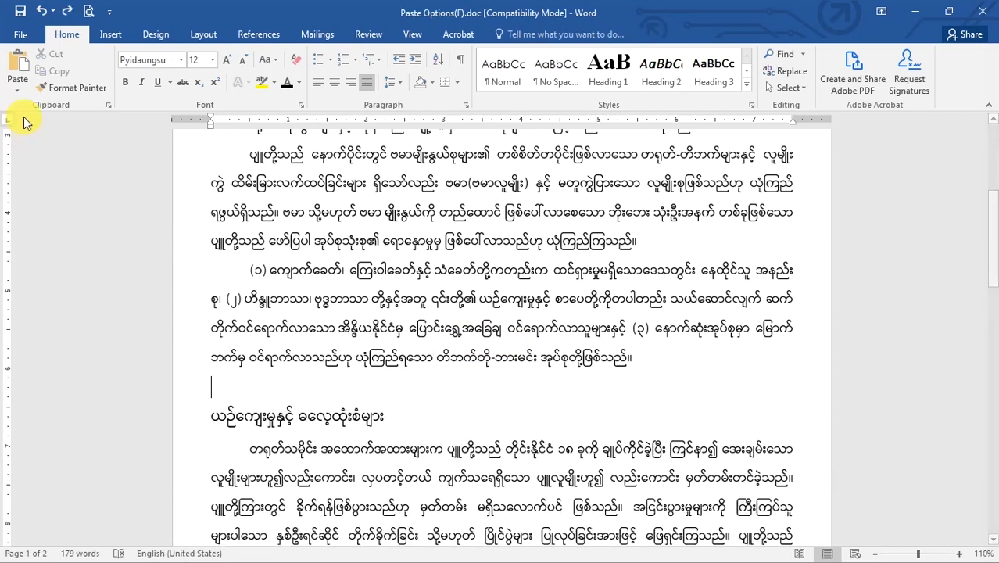
Use Paste Special to insert the copied section on the blank line as HTML Format.
left_click(17, 84)
left_click(52, 147)
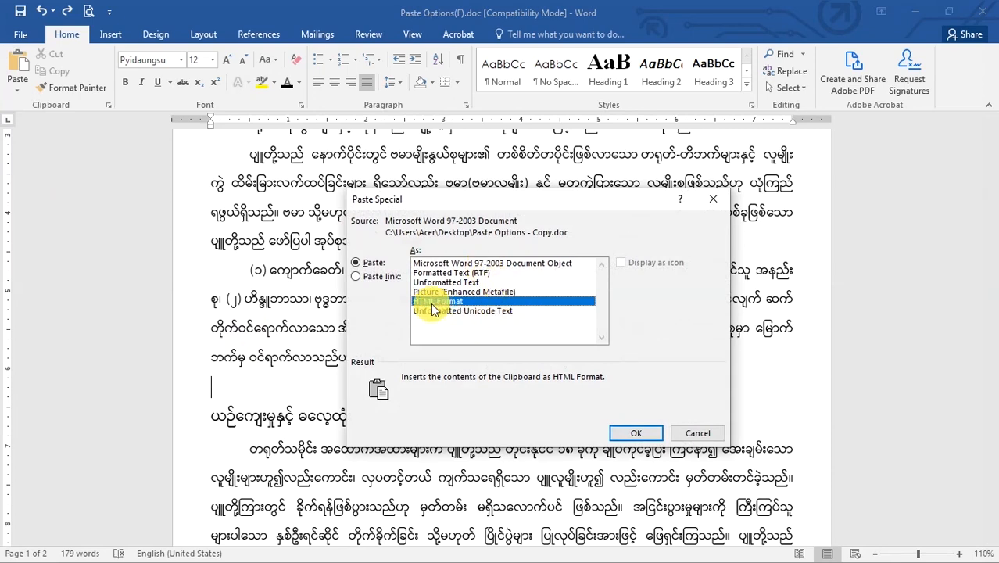
left_click(455, 310)
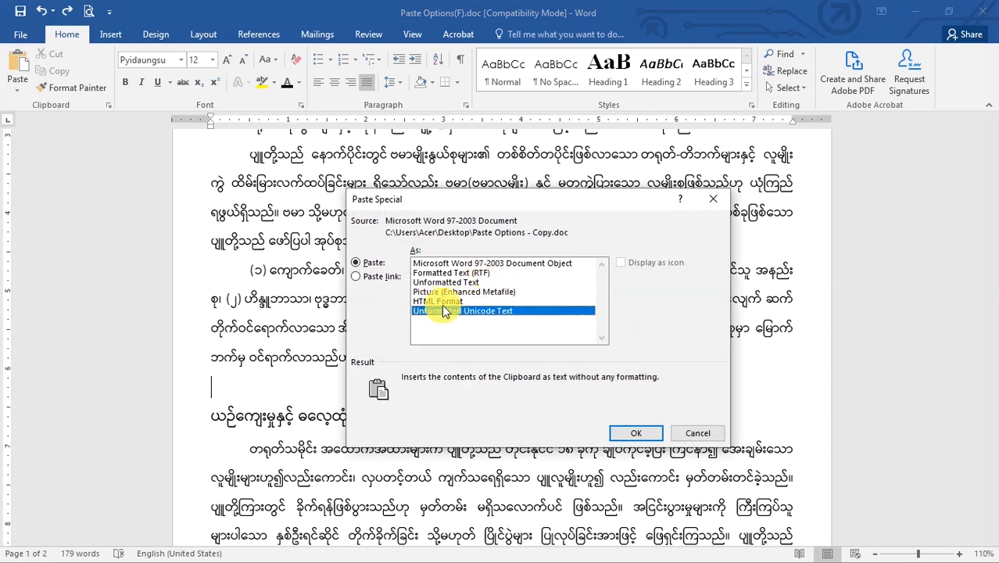
left_click(442, 304)
left_click(633, 433)
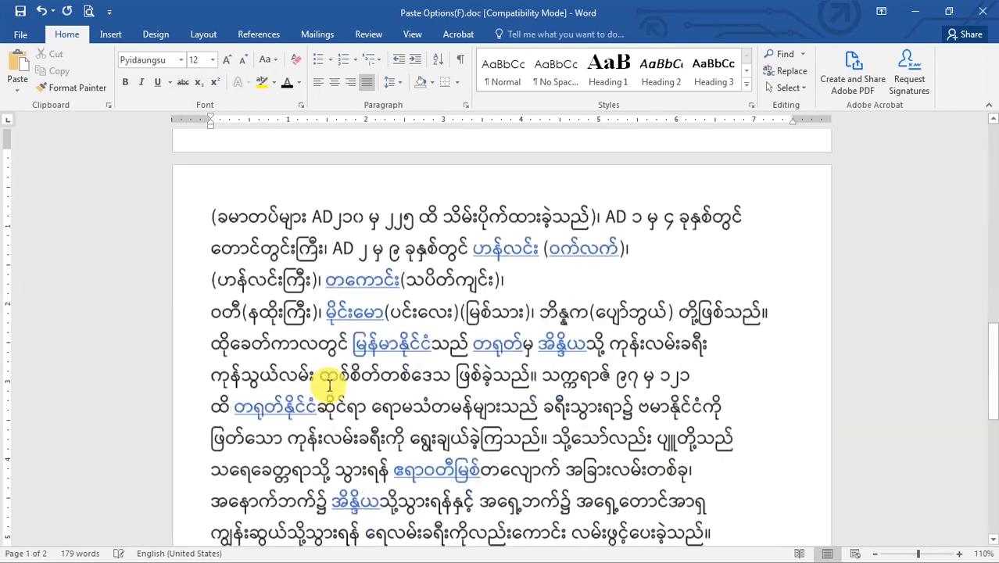
Check that text in the HTML-pasted section can be selected, and undo the HTML paste.
left_click(374, 315)
left_click_drag(252, 259, 467, 290)
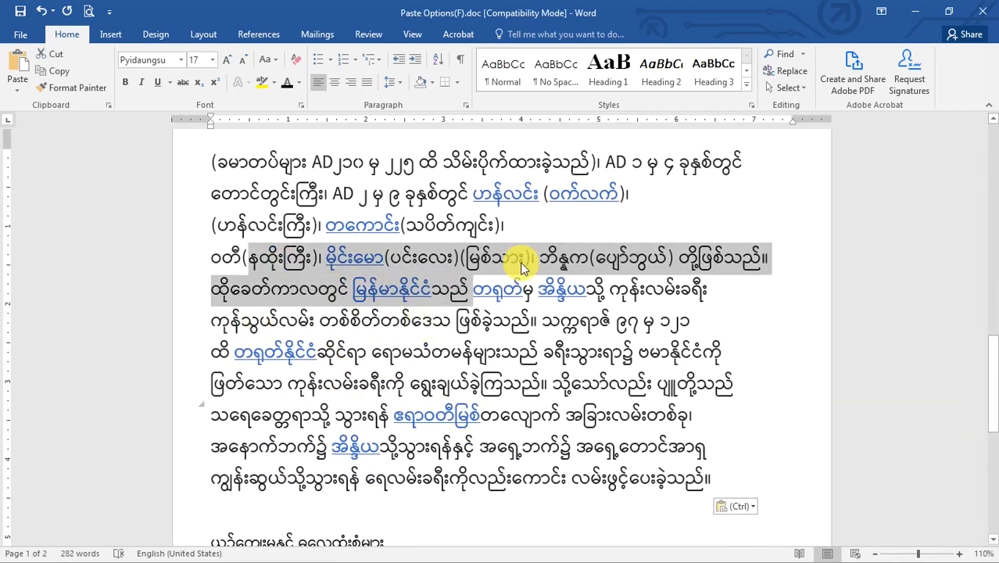
key("ctrl+z")
scroll(250, 383, "up", 4)
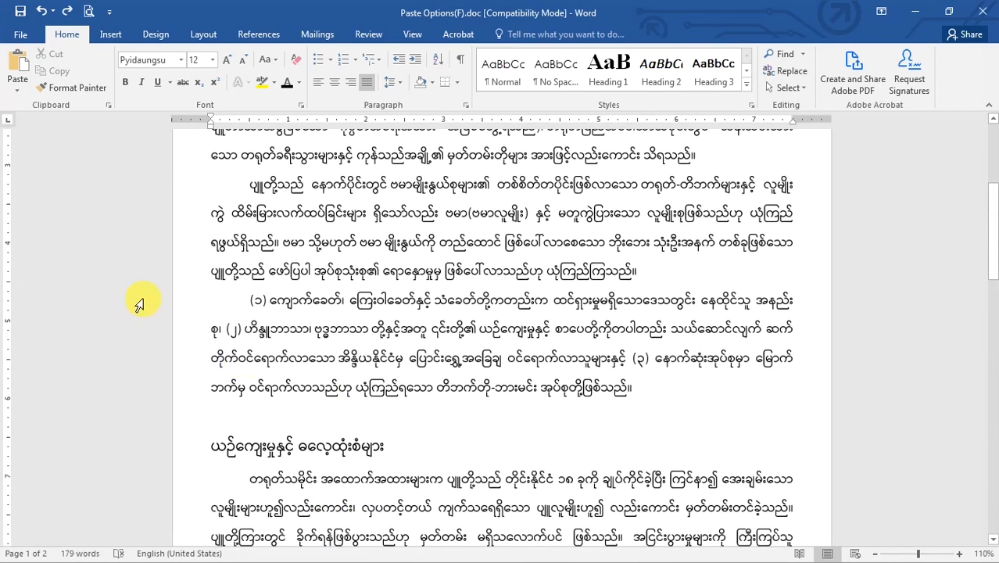
Review the Paste Special descriptions of Formatted Text (RTF), Unformatted Text and Picture (Enhanced Metafile), and close the dialog without pasting.
left_click(17, 90)
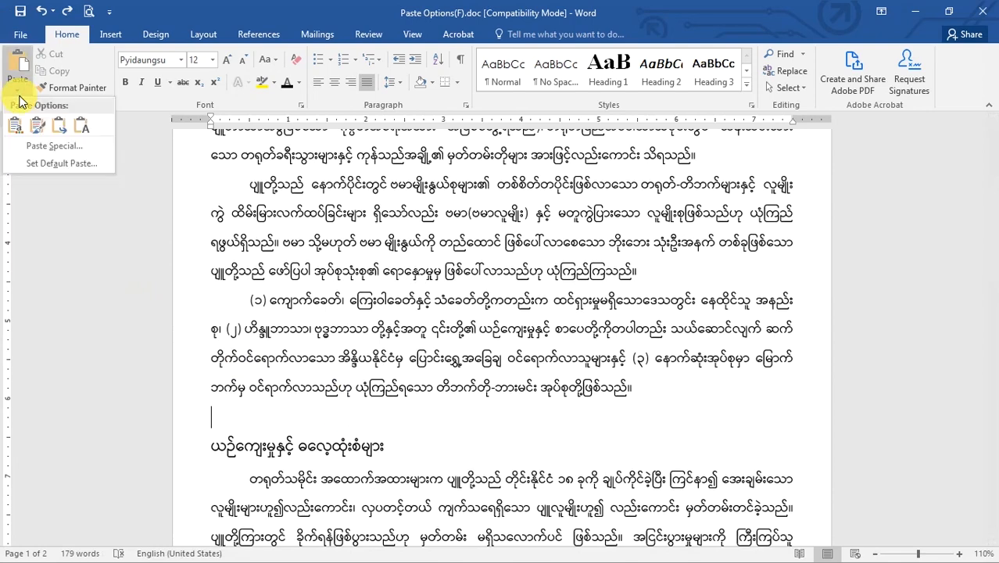
left_click(78, 149)
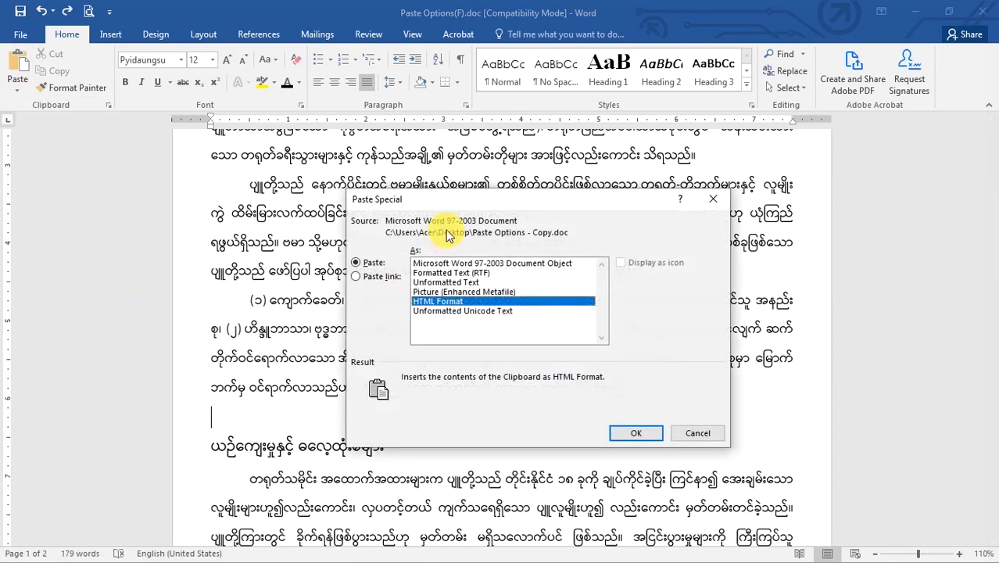
left_click(440, 274)
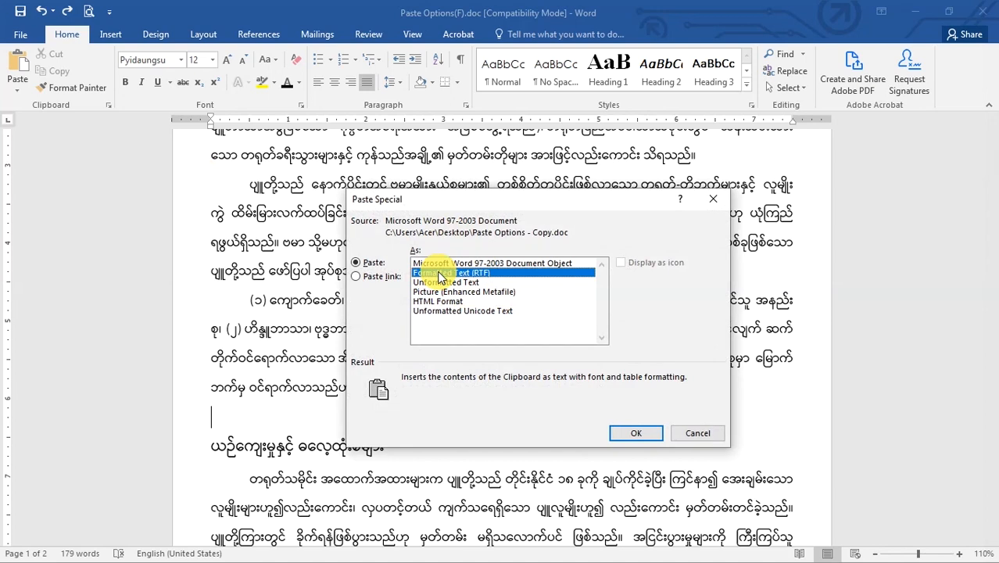
left_click(442, 282)
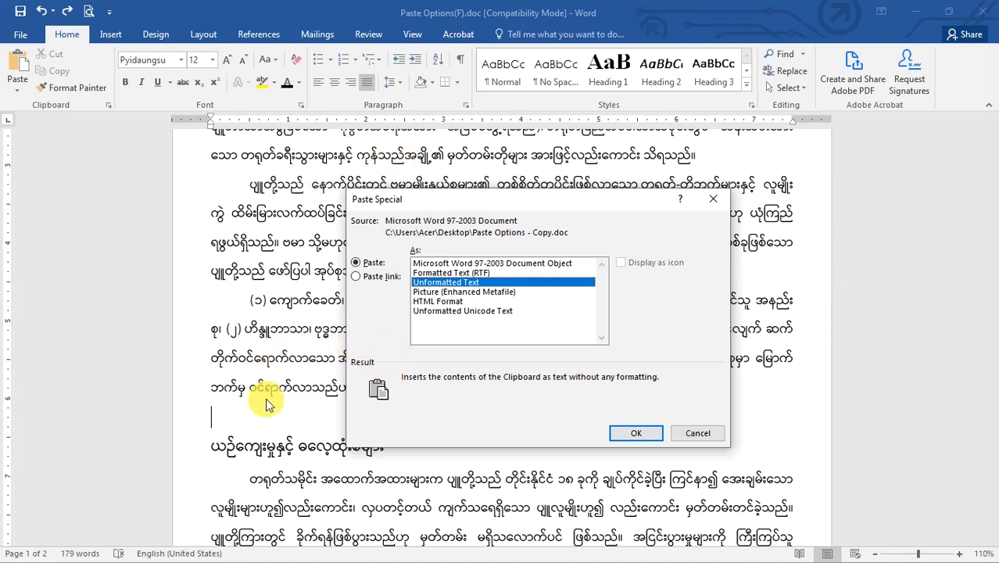
left_click(440, 292)
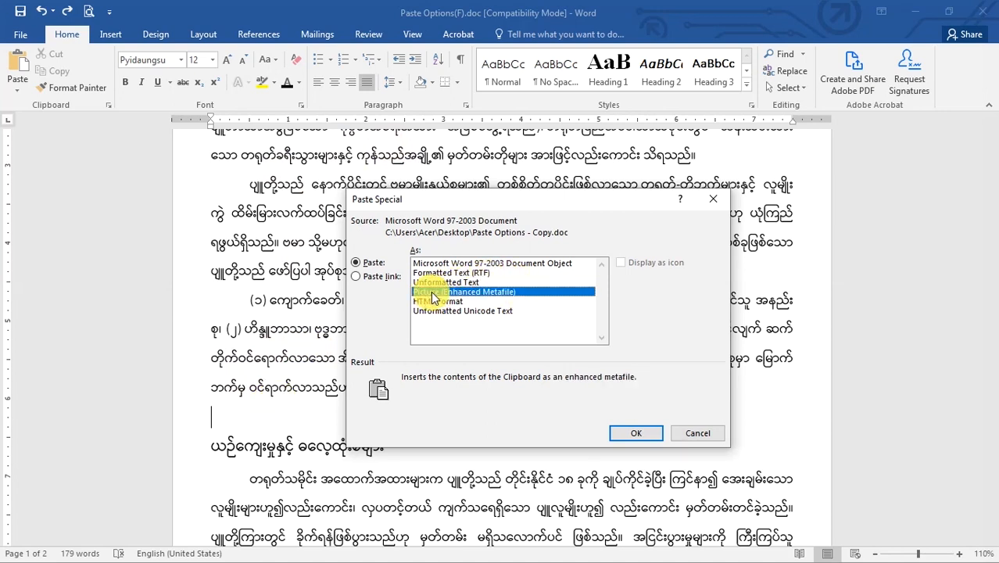
left_click(704, 437)
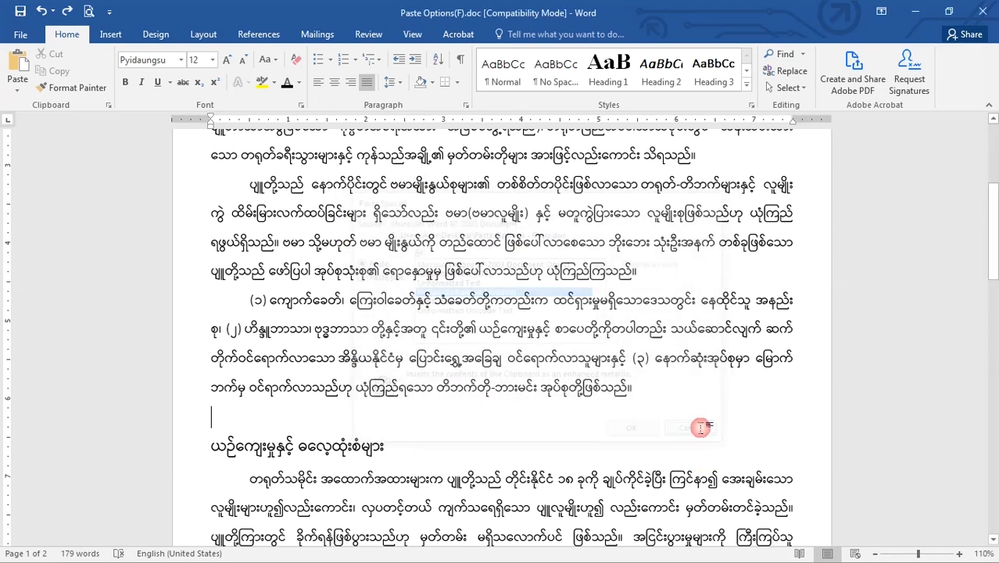
Paste the copied section on the blank line with the Merge Formatting option.
left_click(17, 89)
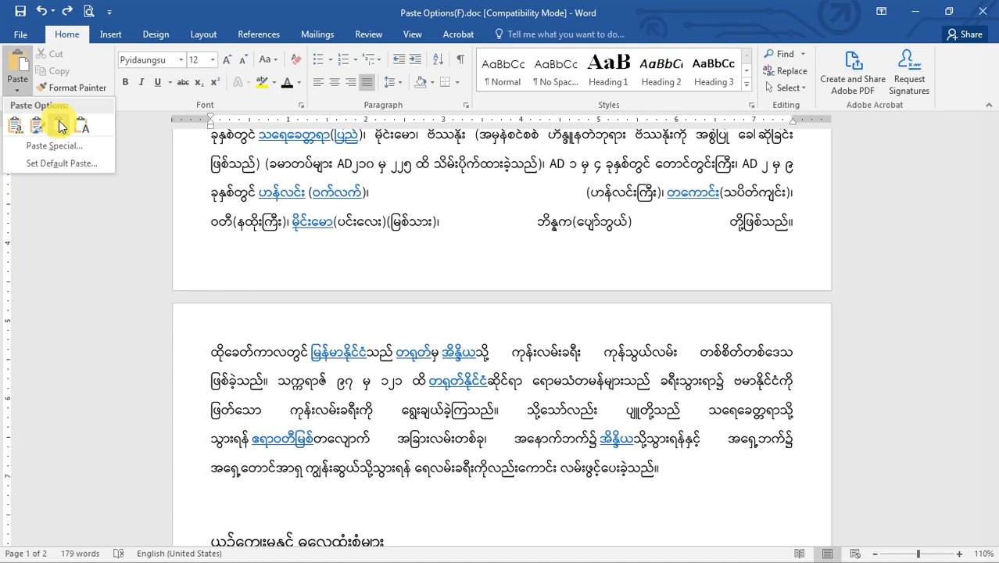
left_click(61, 127)
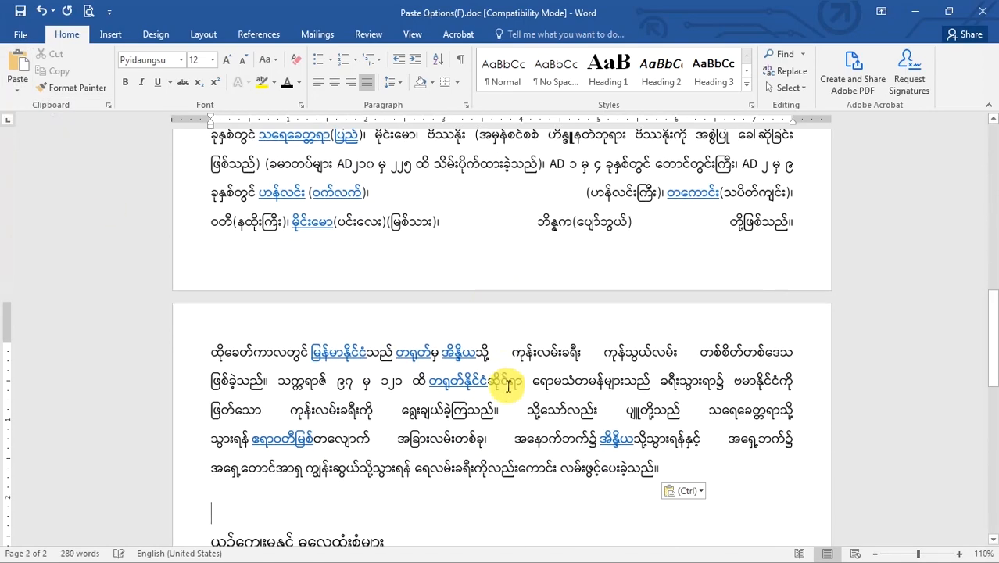
scroll(323, 391, "up", 3)
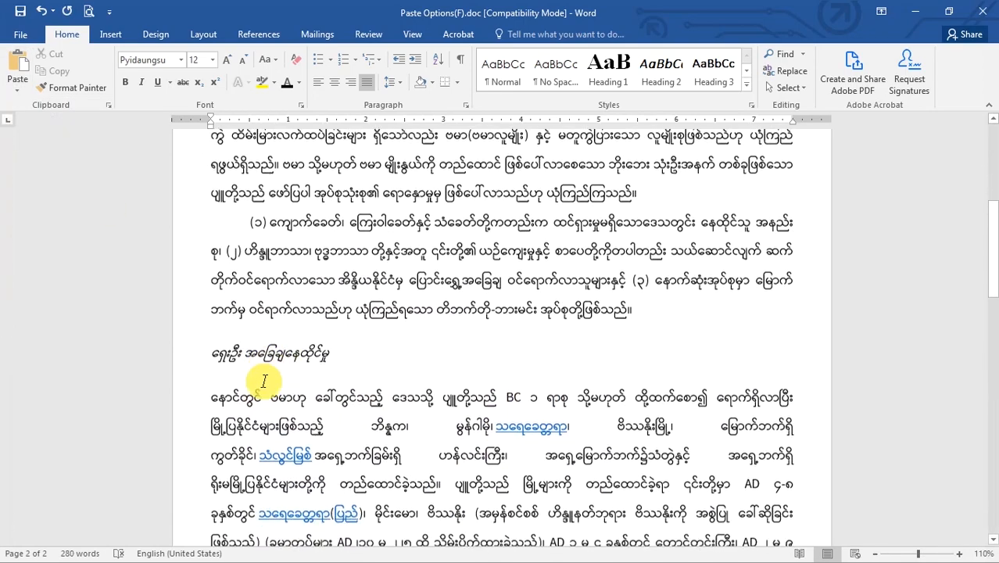
Compare the font and size of the pasted italic heading and paragraph with the existing paragraph above by selecting parts of each.
left_click_drag(211, 350, 335, 354)
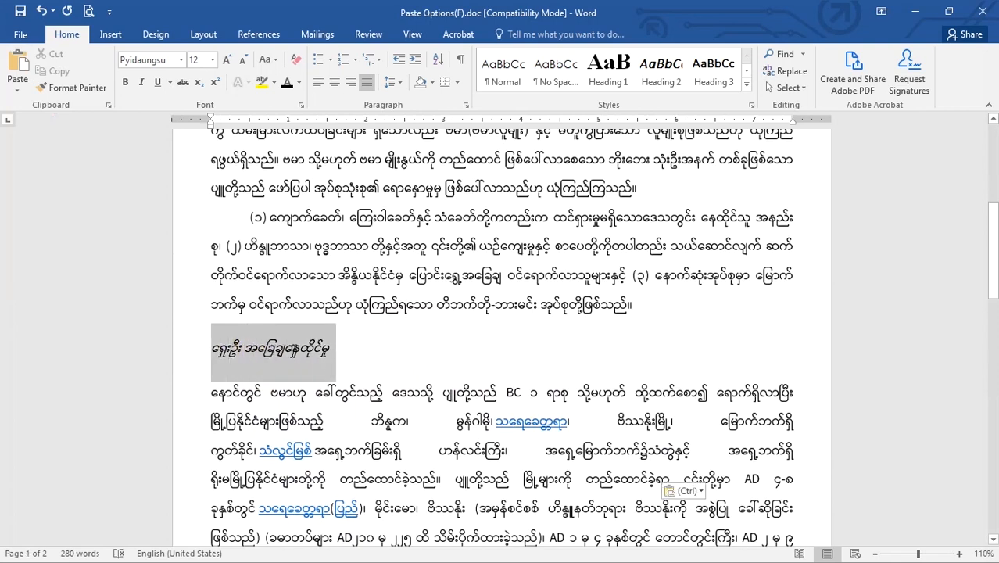
left_click_drag(359, 395, 371, 394)
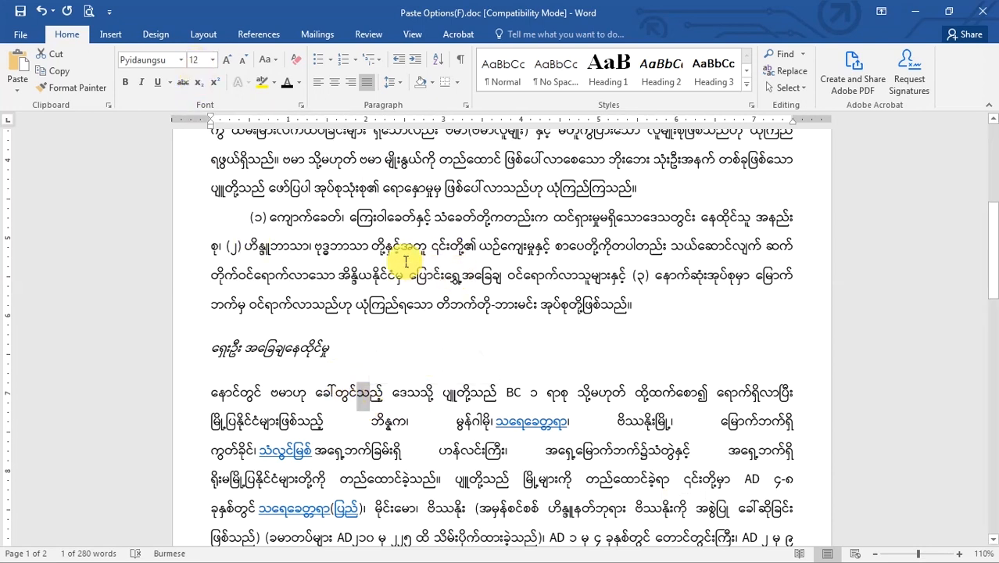
left_click_drag(390, 251, 497, 252)
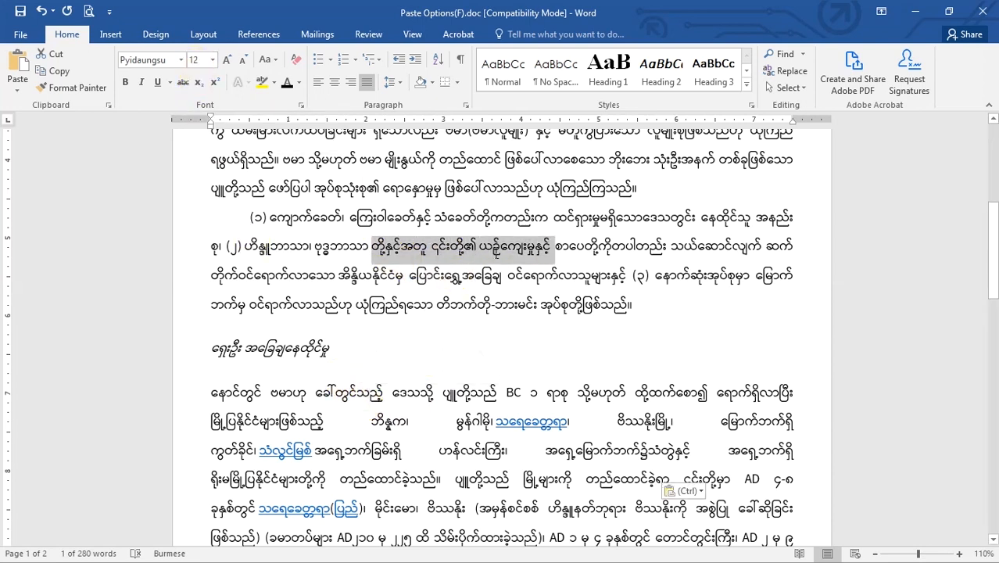
double_click(373, 407)
scroll(610, 414, "down", 3)
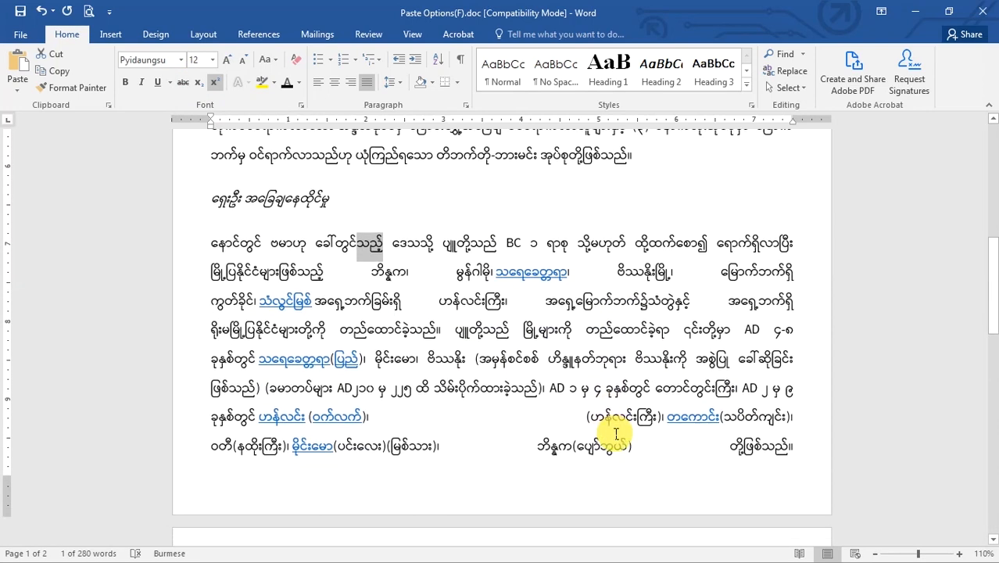
scroll(645, 338, "up", 4)
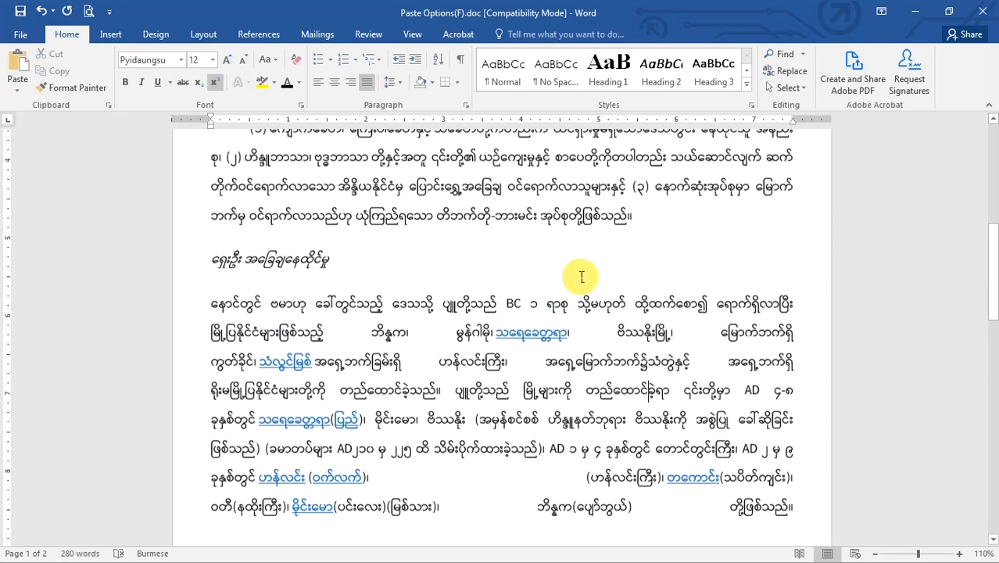
double_click(467, 256)
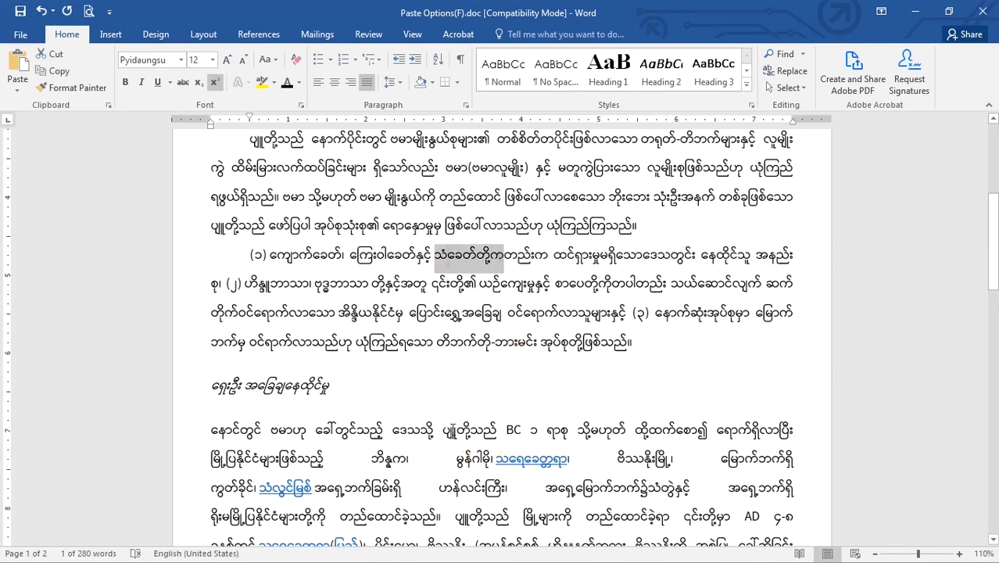
Preview Merge Formatting over a few words selected in the first pasted line, and dismiss the preview without pasting.
left_click_drag(393, 430, 470, 430)
left_click(17, 86)
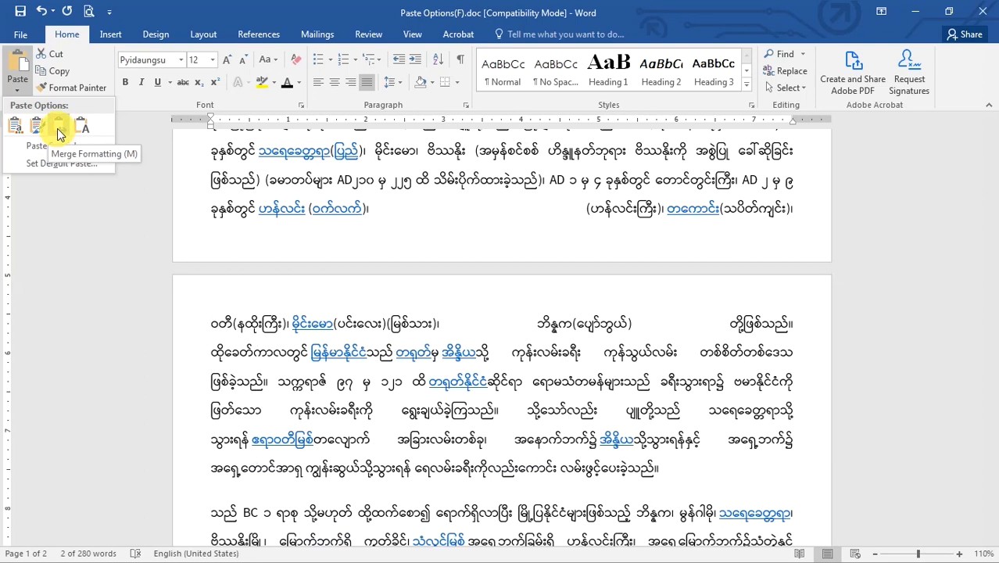
left_click(365, 325)
scroll(508, 360, "down", 3)
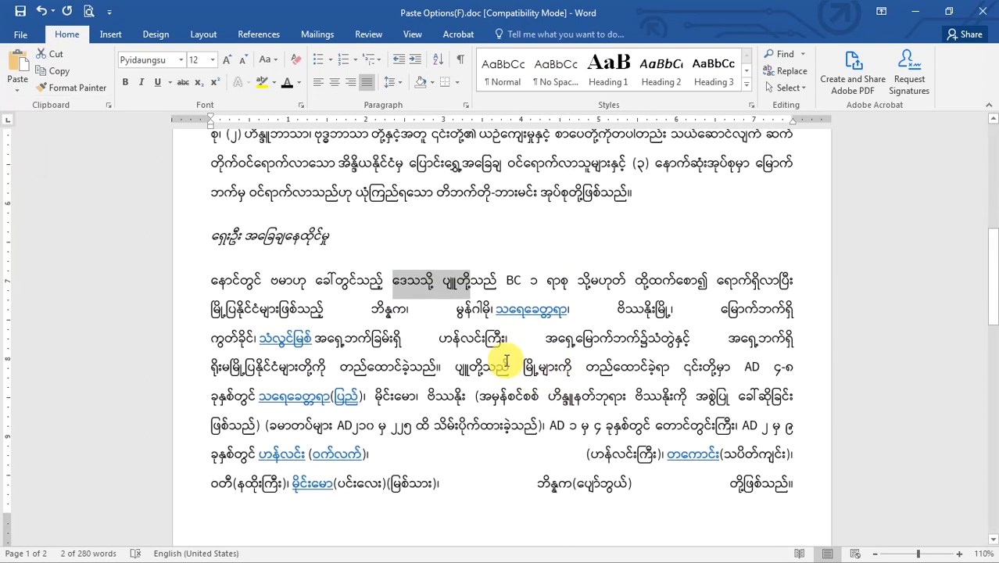
Select individual words across the third and fourth lines of the pasted paragraph to examine their formatting.
double_click(465, 339)
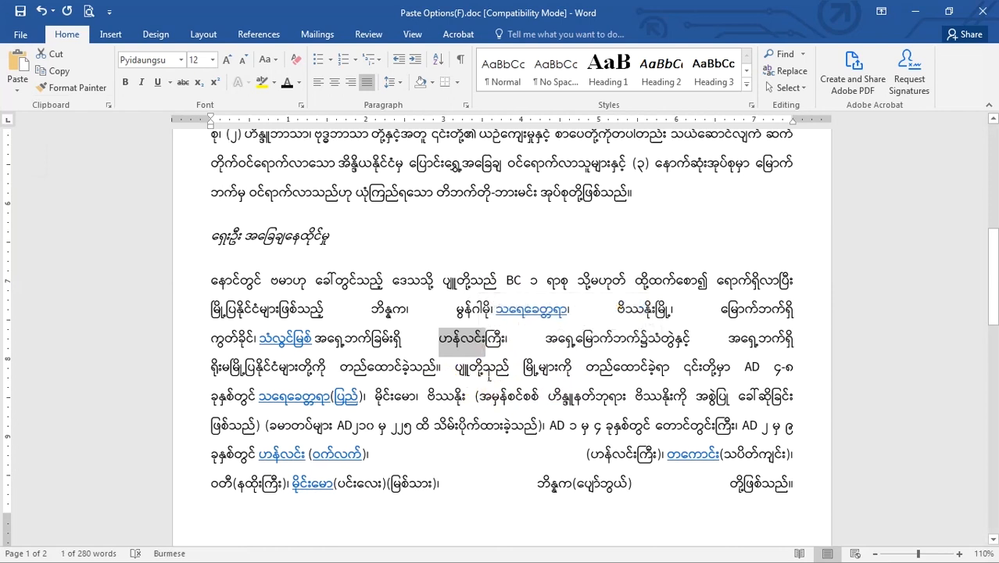
double_click(496, 368)
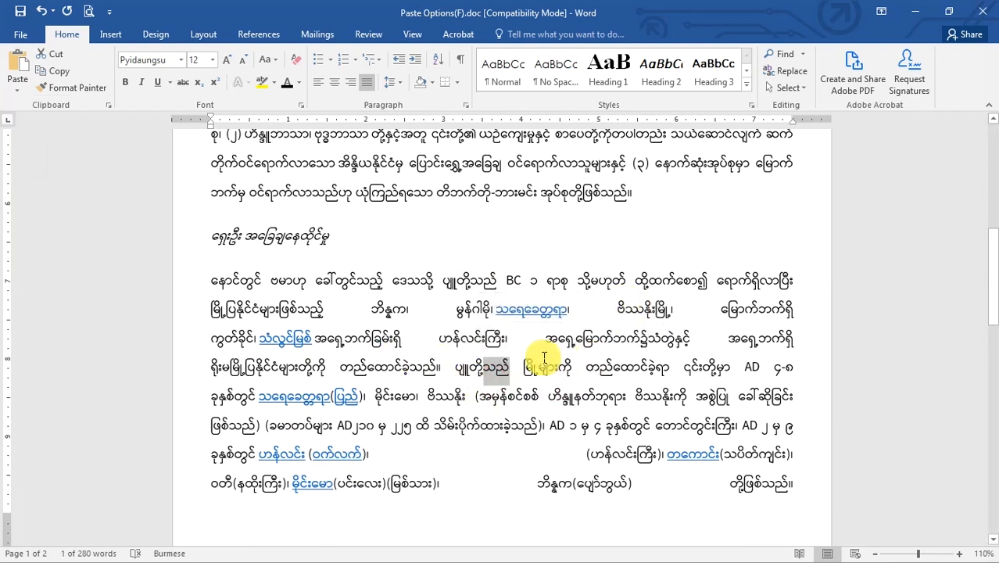
double_click(587, 340)
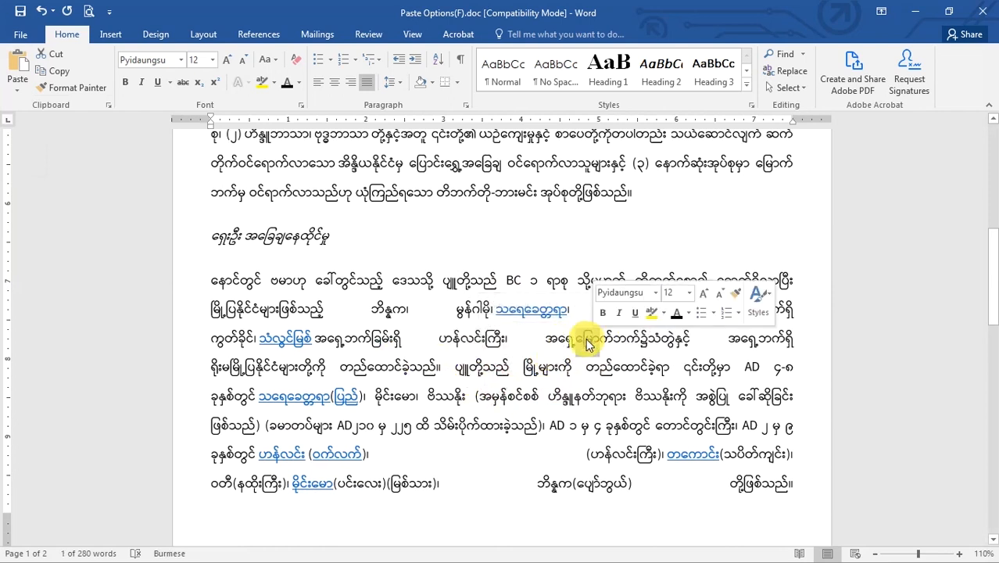
Preview Merge Formatting over a phrase selected in the paragraph above the italic heading, and undo the merged paste.
left_click_drag(408, 168, 475, 173)
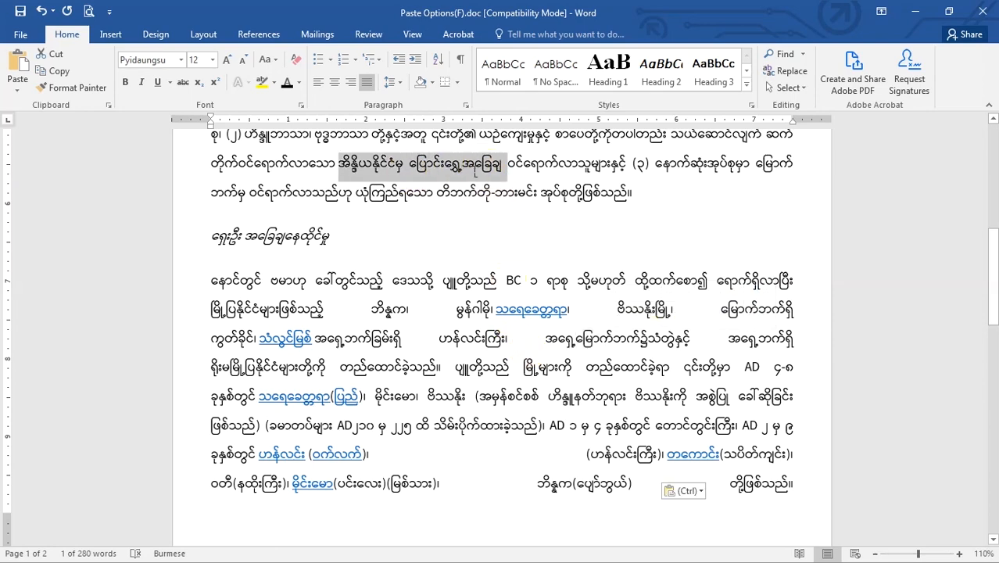
key("ctrl+c")
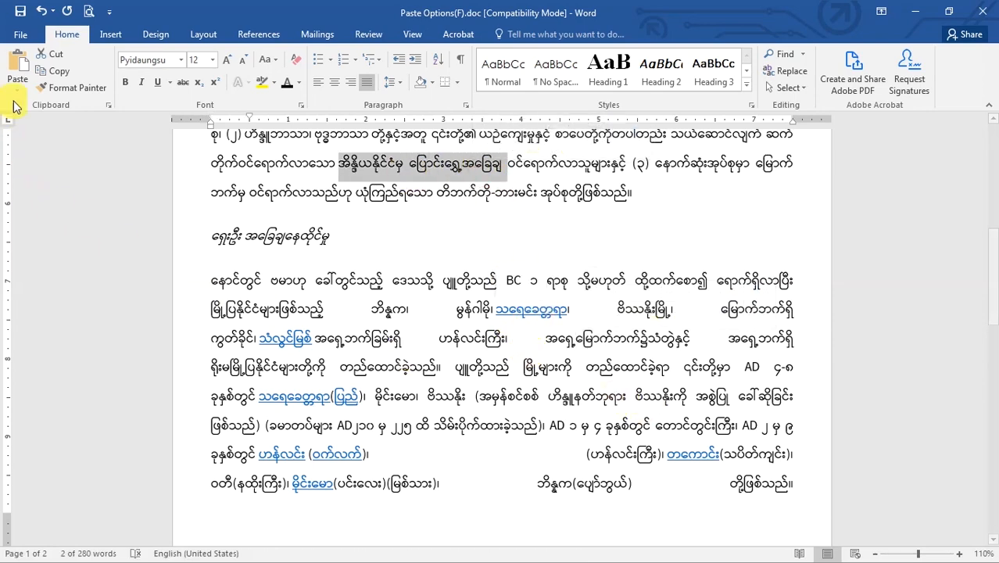
left_click(16, 89)
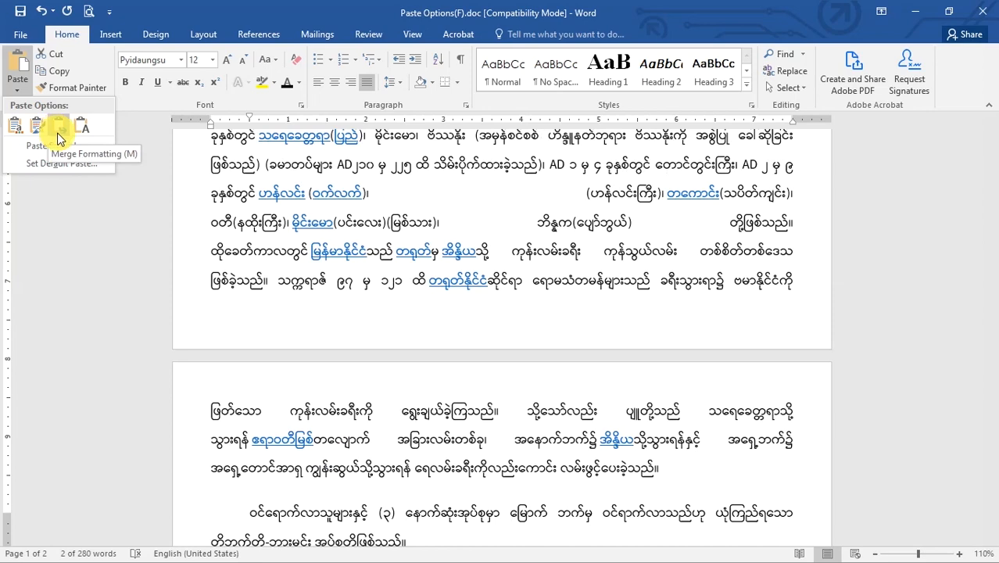
left_click(315, 279)
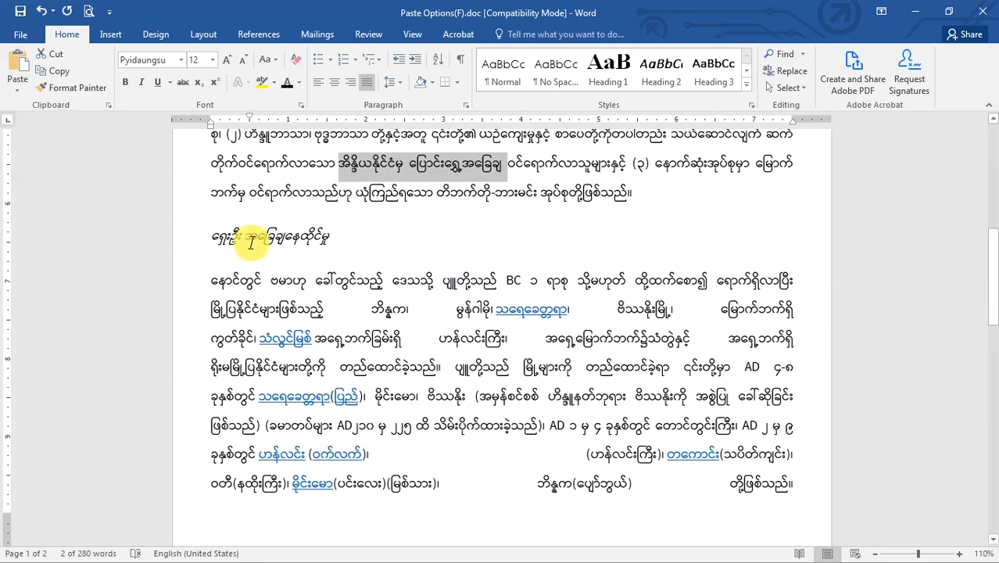
key("ctrl+z")
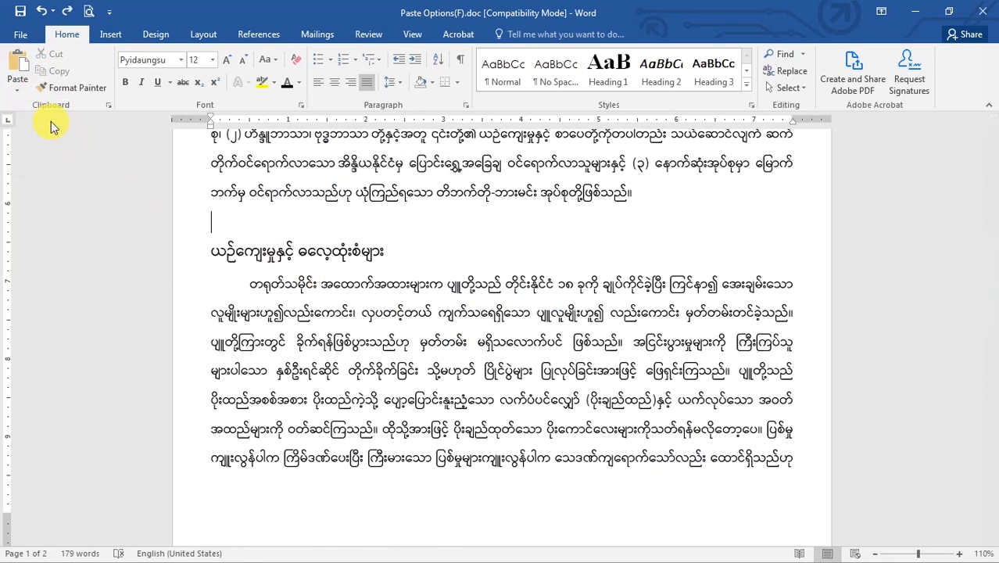
Paste the copied section at the empty line above the heading with Keep Text Only.
left_click(16, 88)
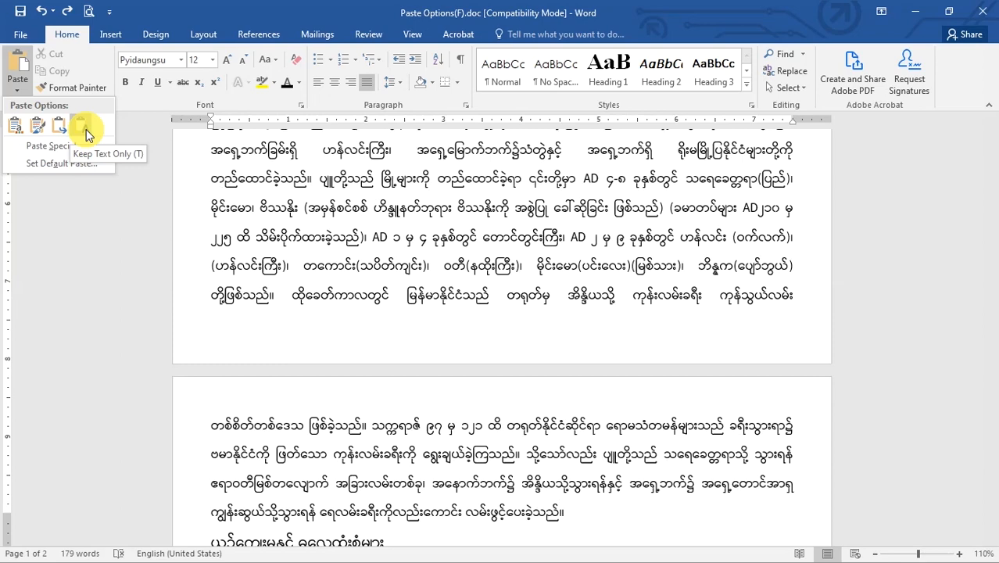
key("ctrl+v")
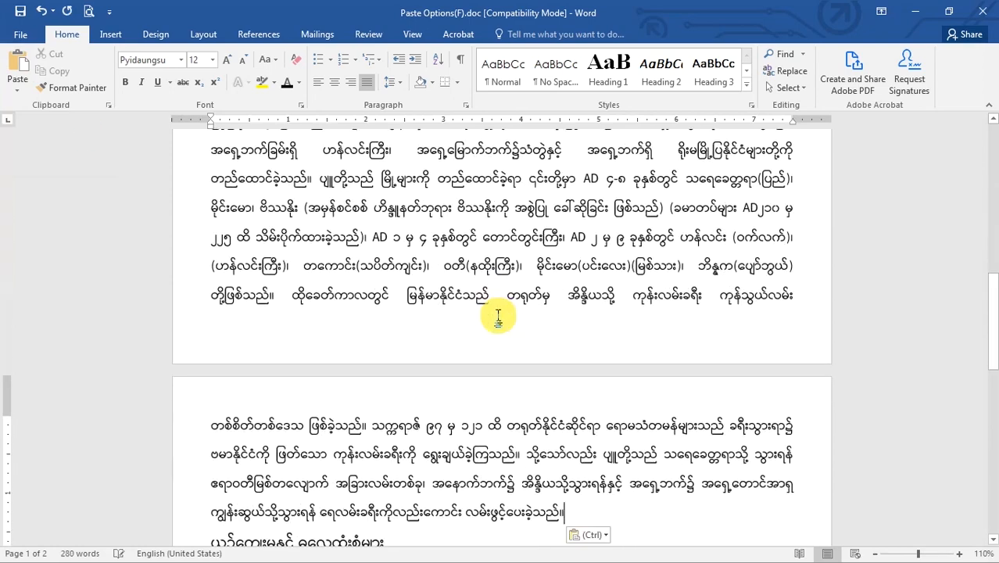
Compare the font and size of the text-only heading and paragraph with the existing paragraph above by selecting parts of each.
scroll(518, 353, "up", 6)
left_click_drag(211, 391, 389, 391)
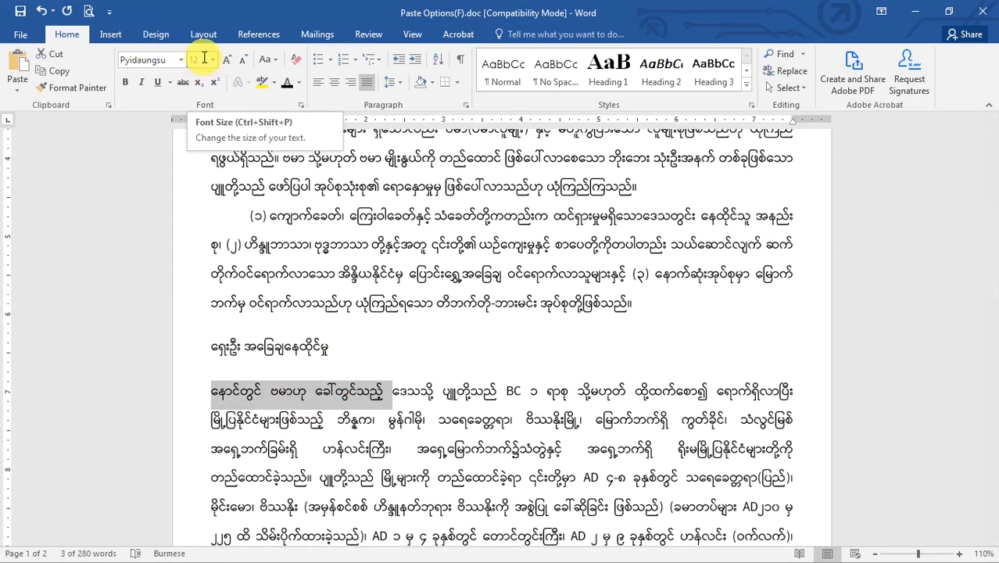
left_click_drag(313, 186, 381, 186)
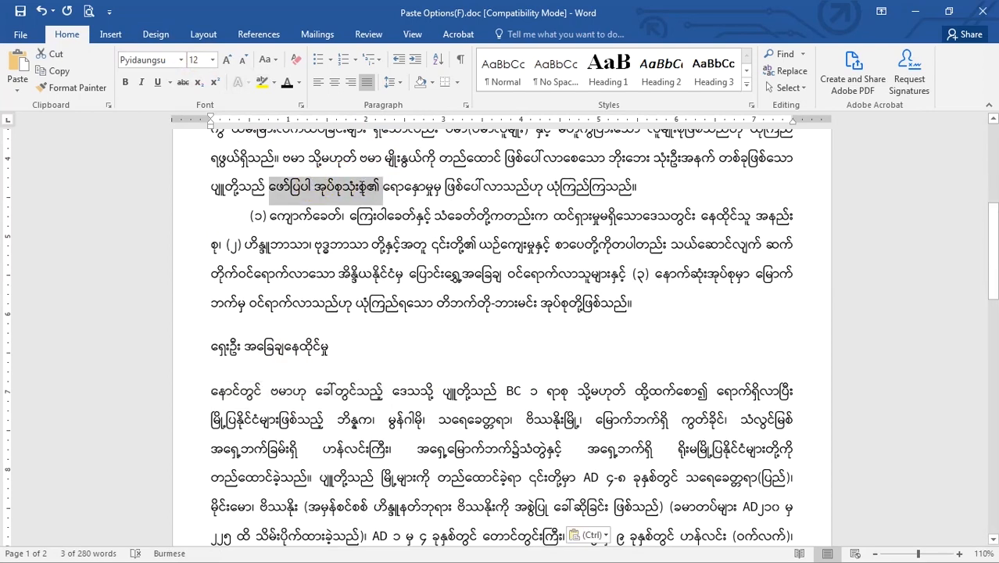
double_click(305, 391)
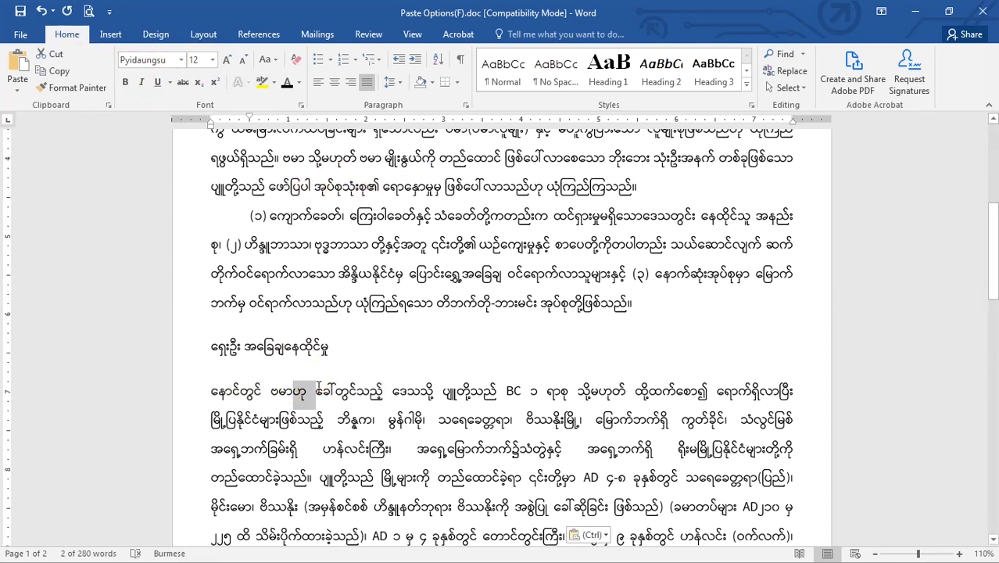
scroll(340, 404, "down", 3)
left_click_drag(221, 235, 316, 237)
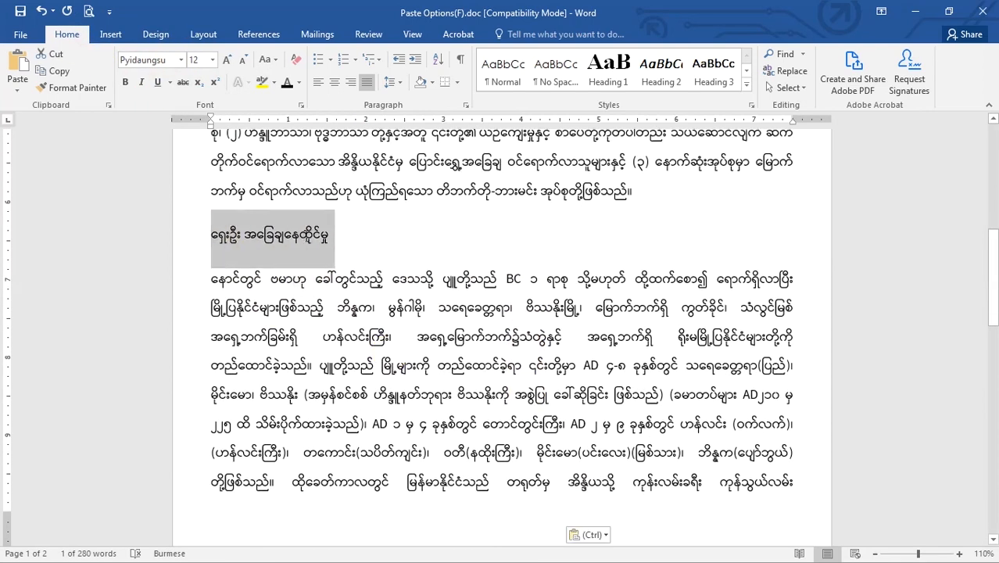
left_click_drag(211, 365, 381, 365)
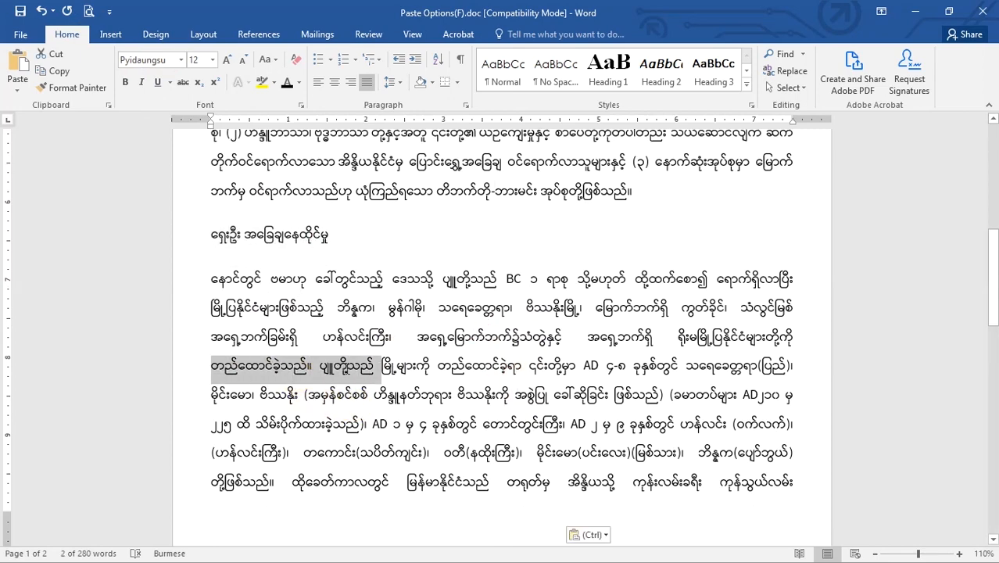
scroll(615, 379, "down", 9)
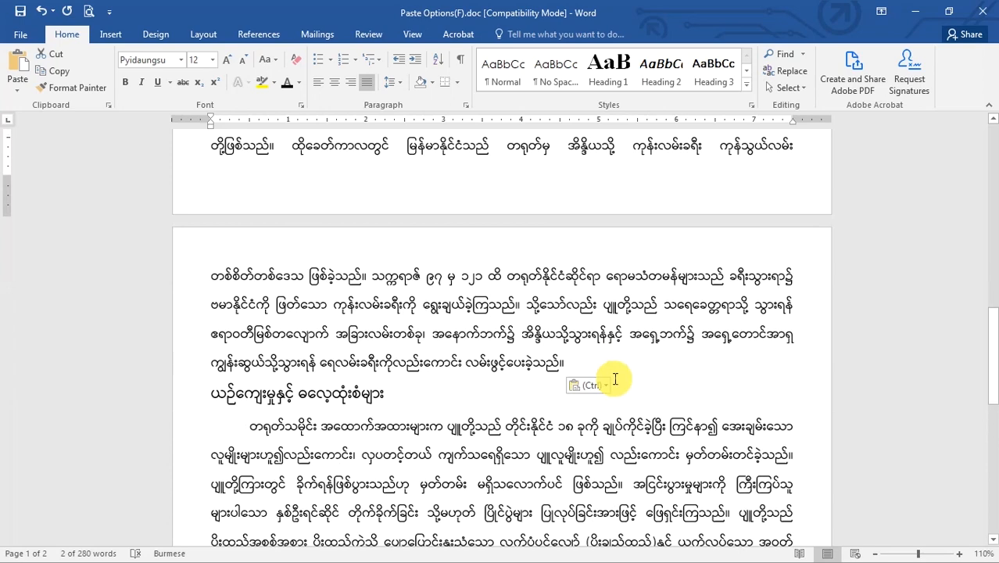
scroll(504, 344, "up", 7)
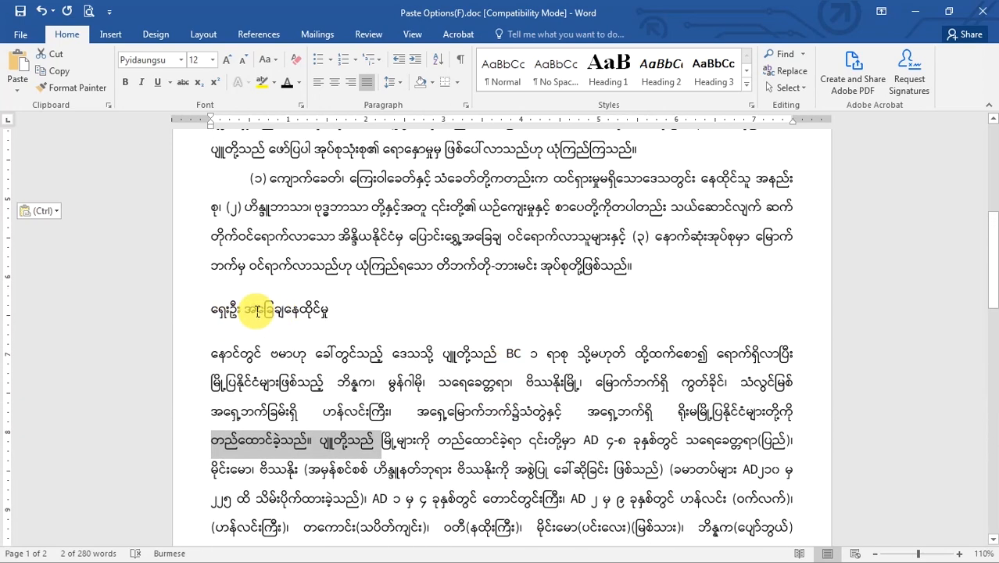
Review the paste options without pasting, and check the formatting of words selected in the existing and the pasted paragraphs.
left_click(18, 84)
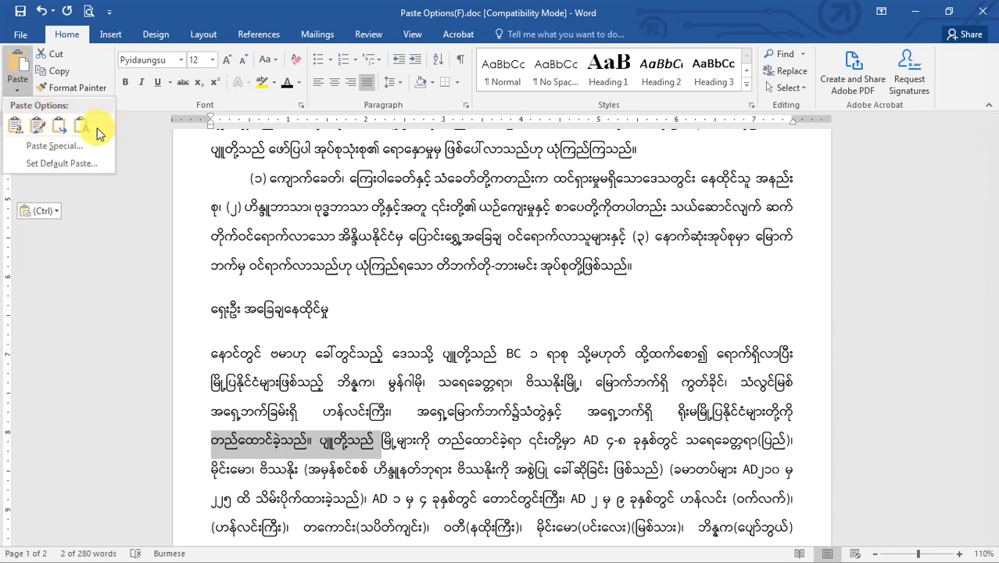
left_click(55, 133)
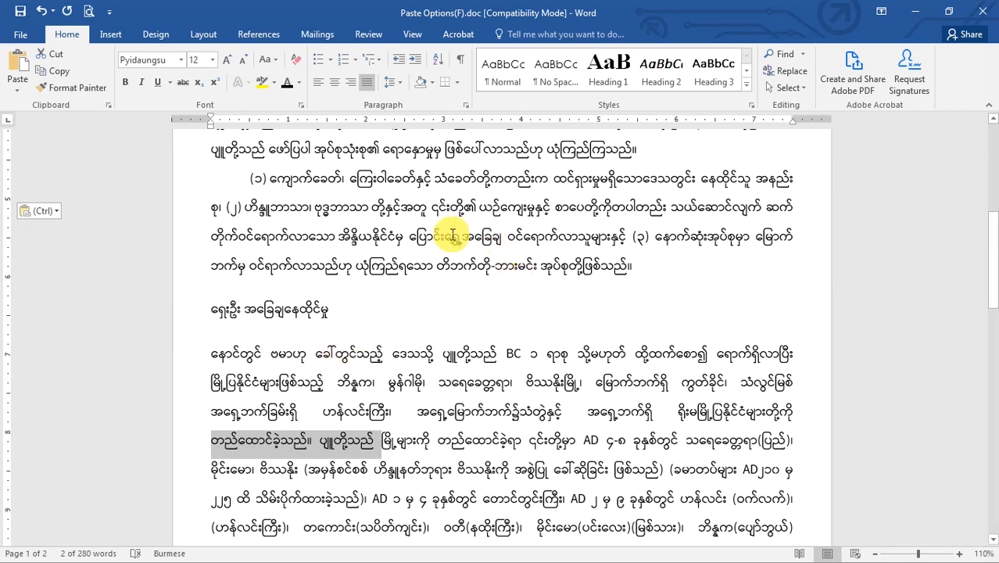
left_click_drag(434, 235, 474, 238)
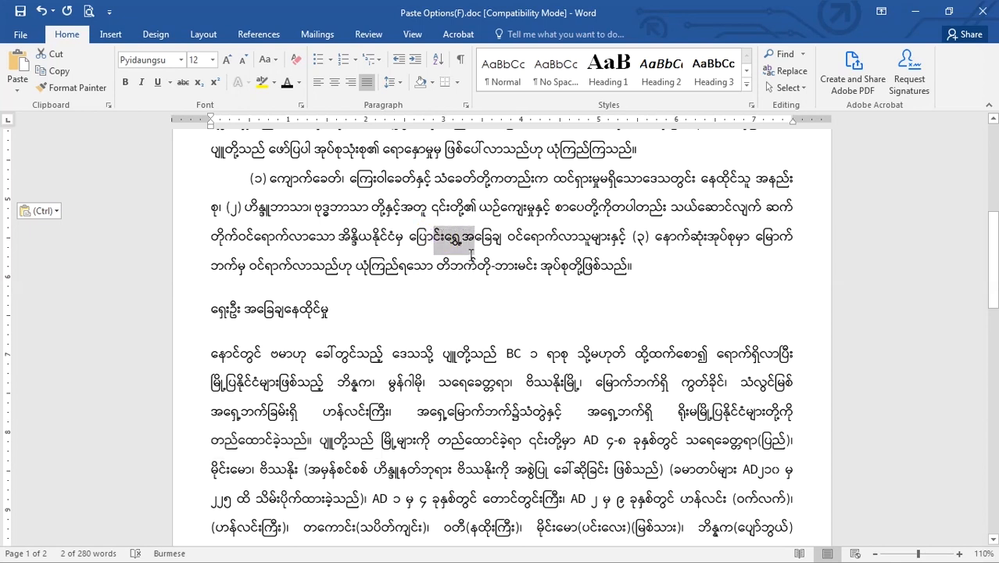
left_click_drag(335, 366, 361, 366)
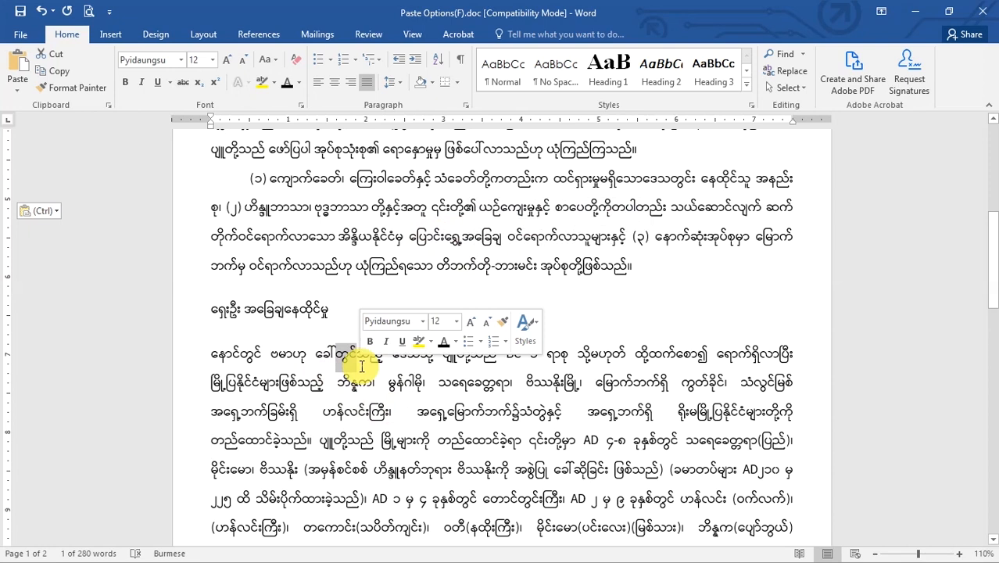
left_click_drag(336, 419, 368, 418)
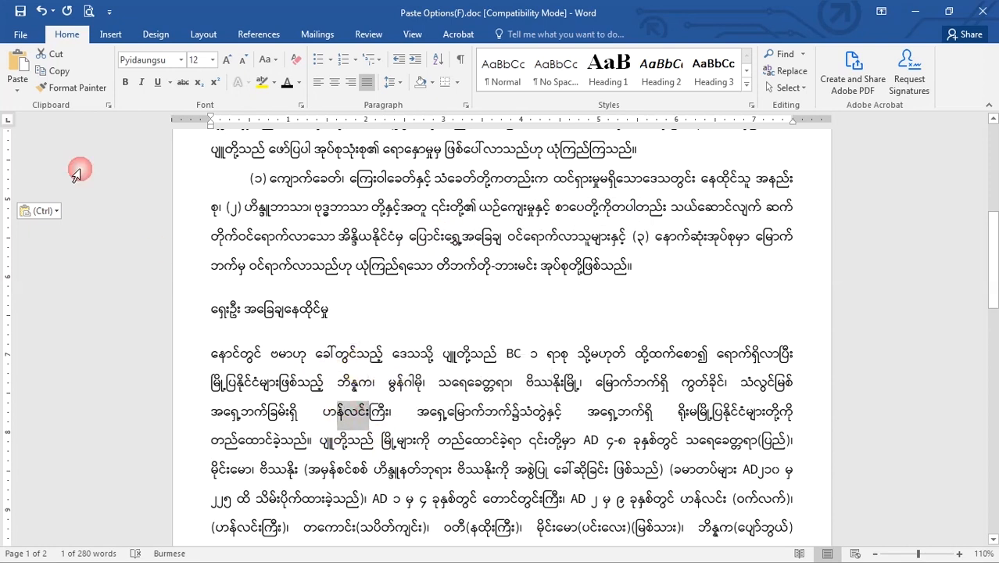
Preview Keep Text Only over a phrase selected in the numbered paragraph above the pasted heading, and dismiss it without pasting.
left_click(21, 96)
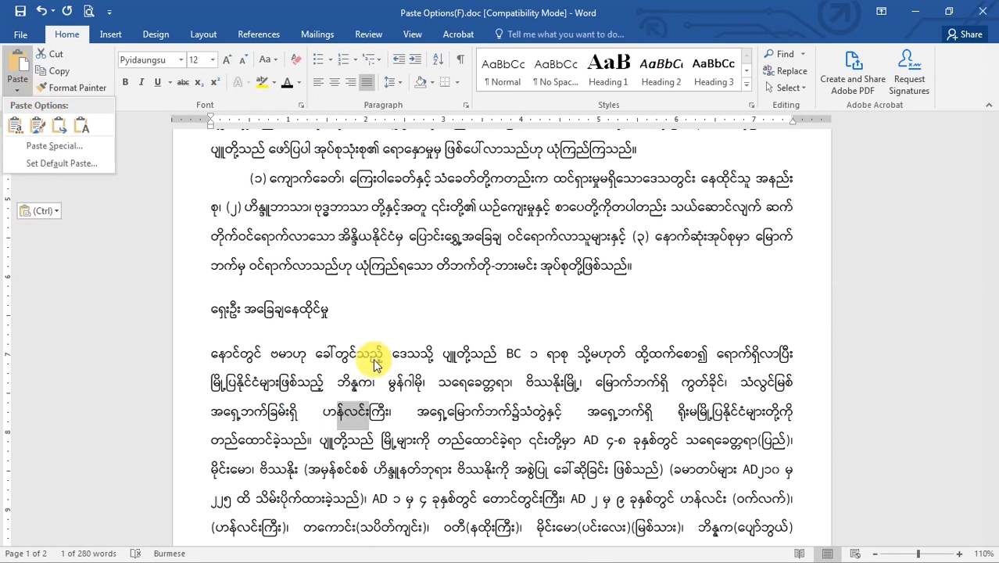
left_click(350, 353)
double_click(407, 219)
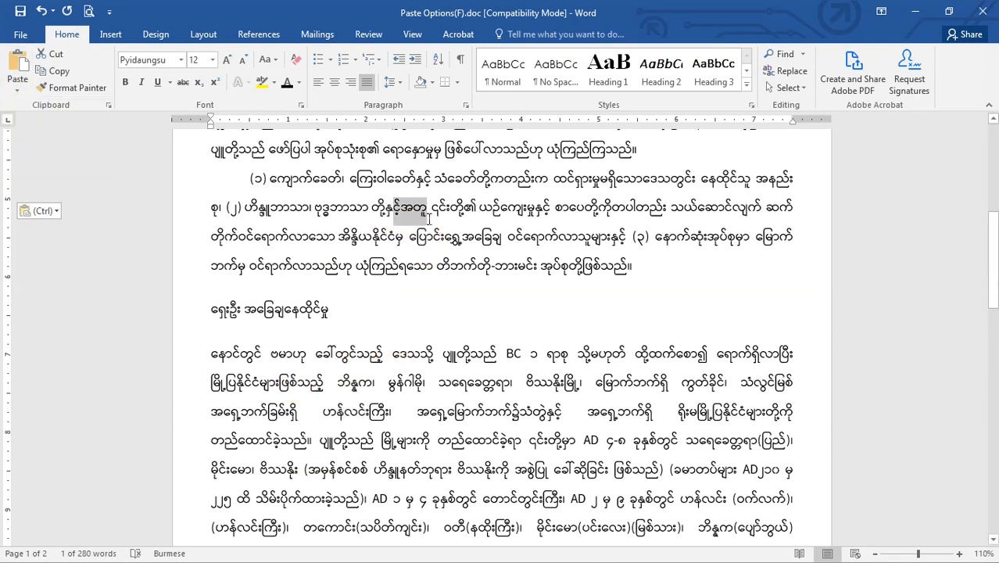
left_click(18, 88)
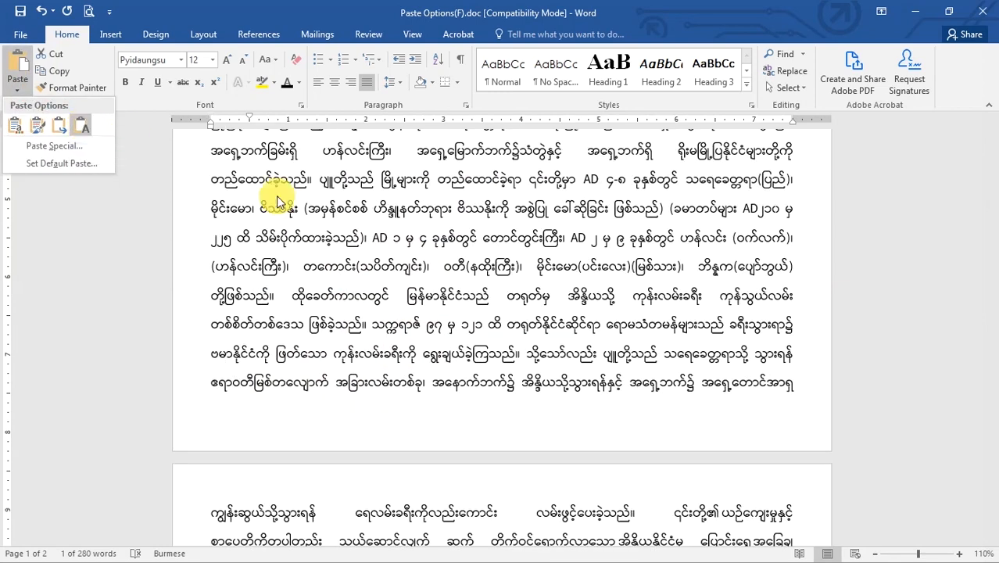
left_click(434, 356)
Compare the Unformatted Text format in Paste Special with the Keep Text Only option, without pasting either.
left_click(16, 93)
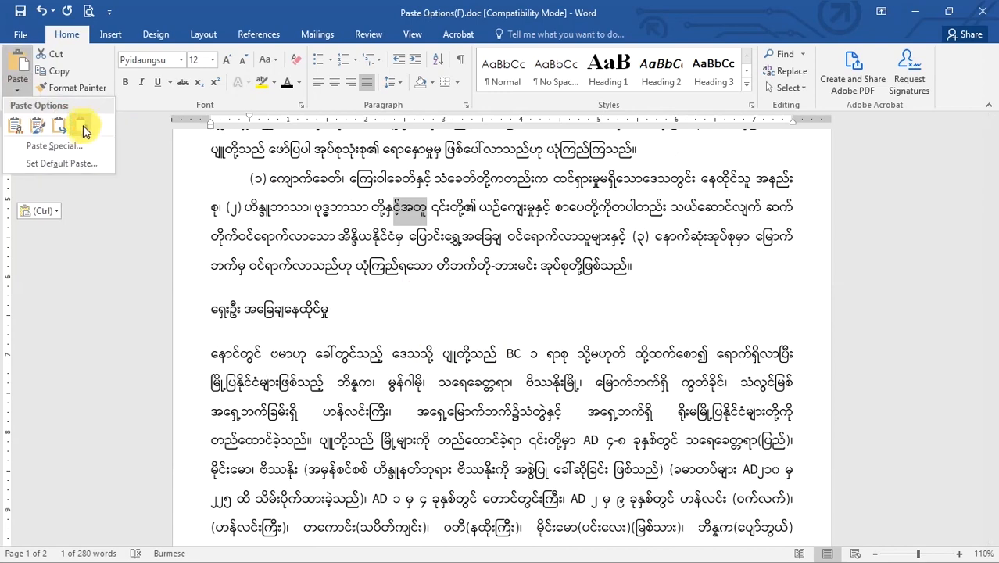
left_click(19, 157)
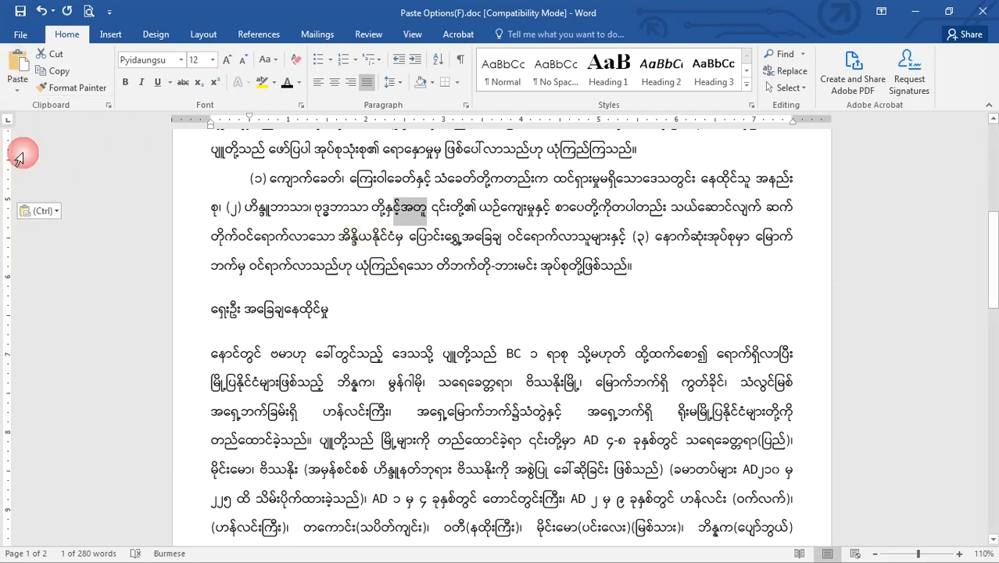
left_click(16, 90)
left_click(51, 149)
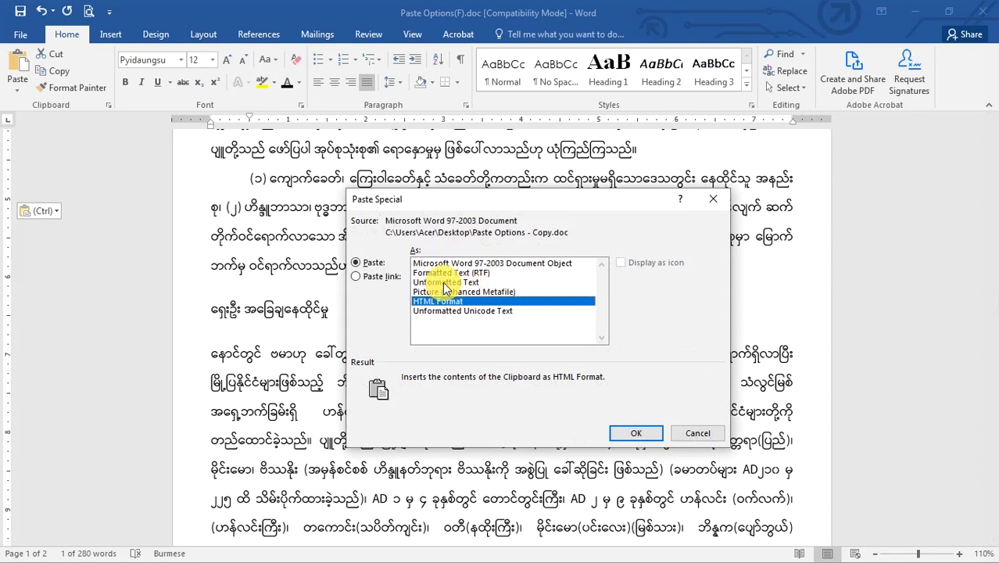
left_click(442, 282)
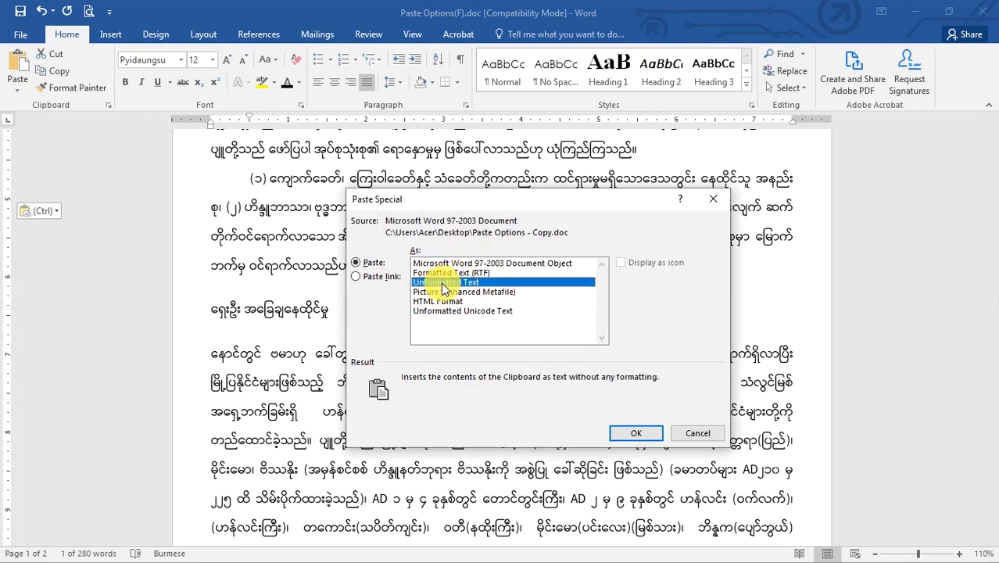
left_click(636, 433)
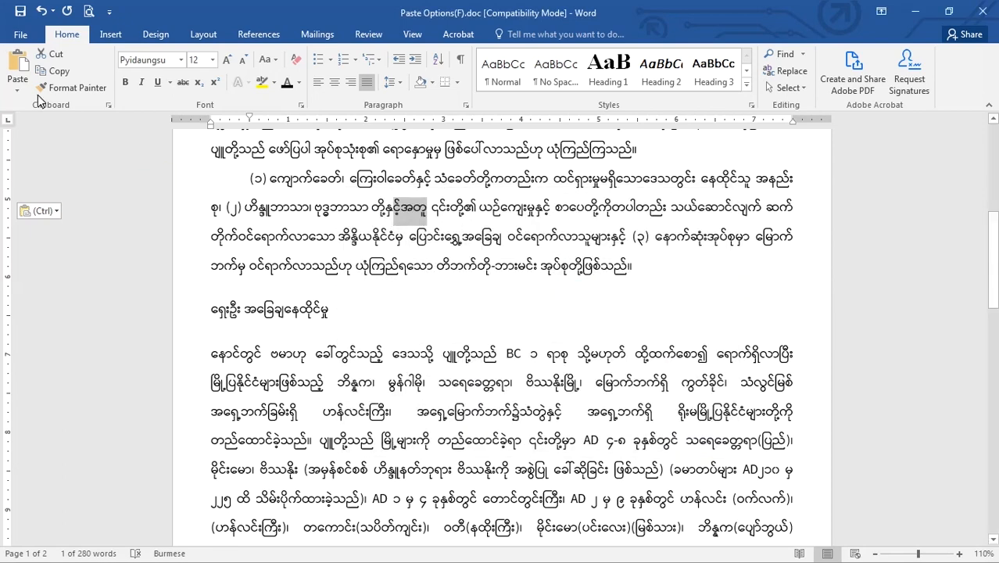
left_click(18, 92)
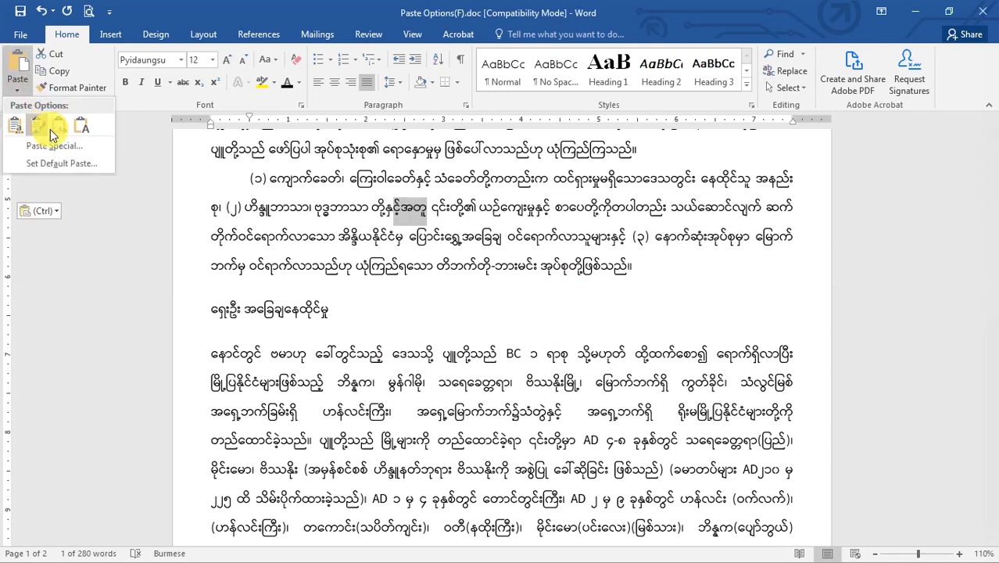
left_click(86, 128)
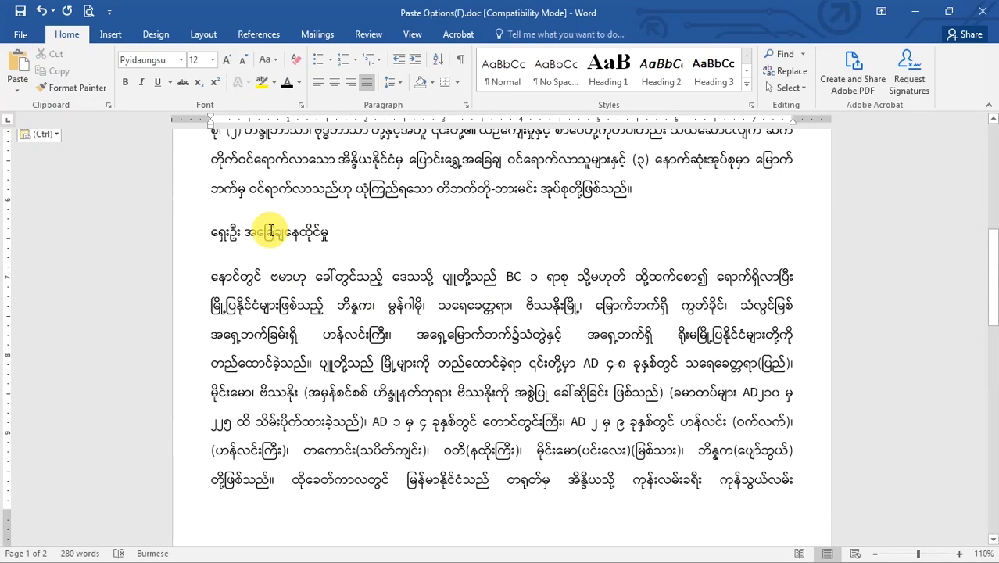